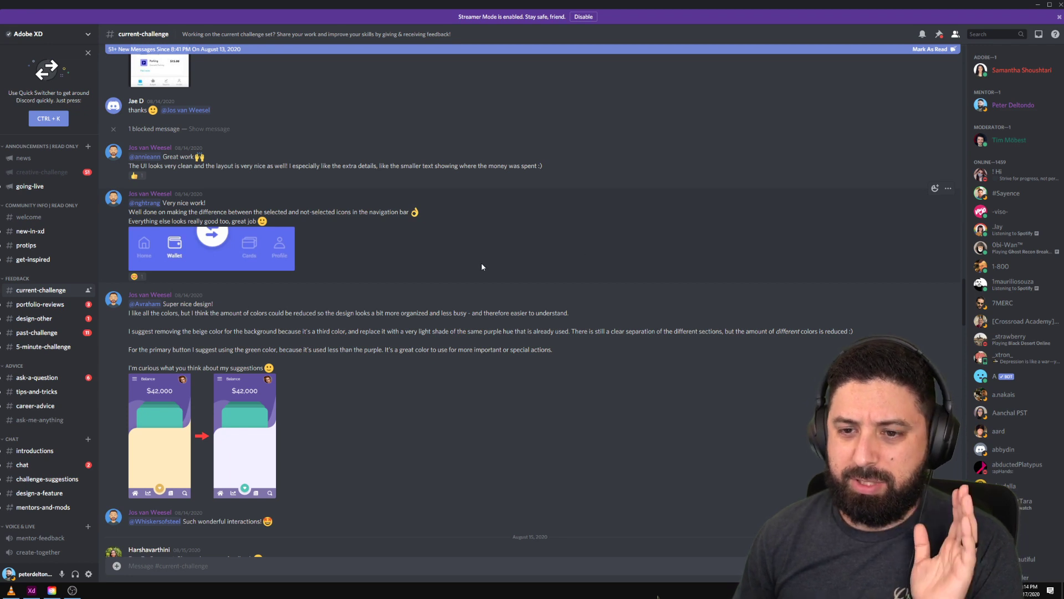
# Step: Open the protips channel and read through its most recent posts
pyautogui.click(49, 249)
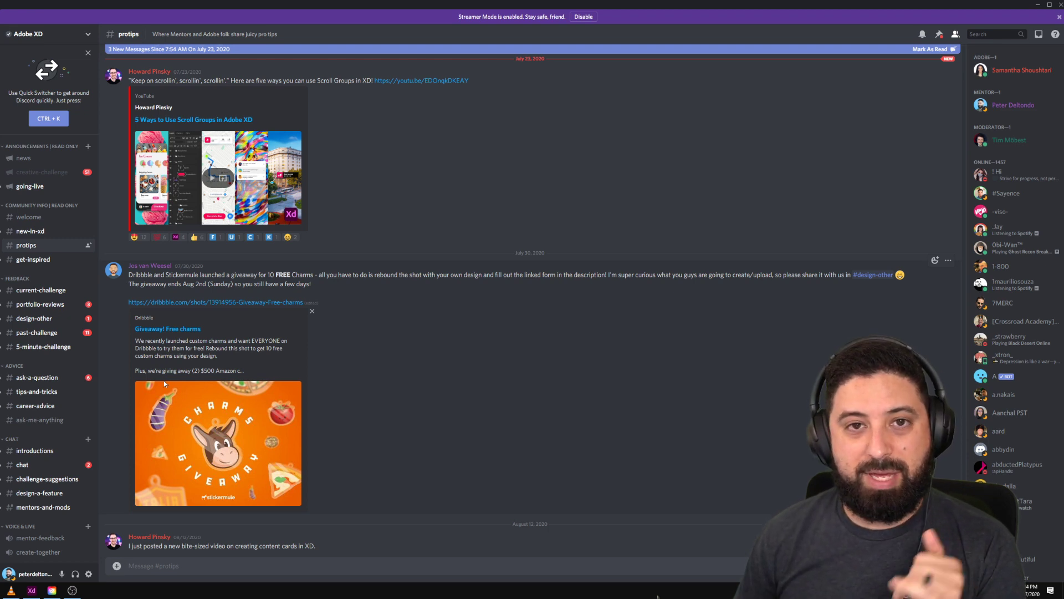
pyautogui.scroll(-3, 162, 378)
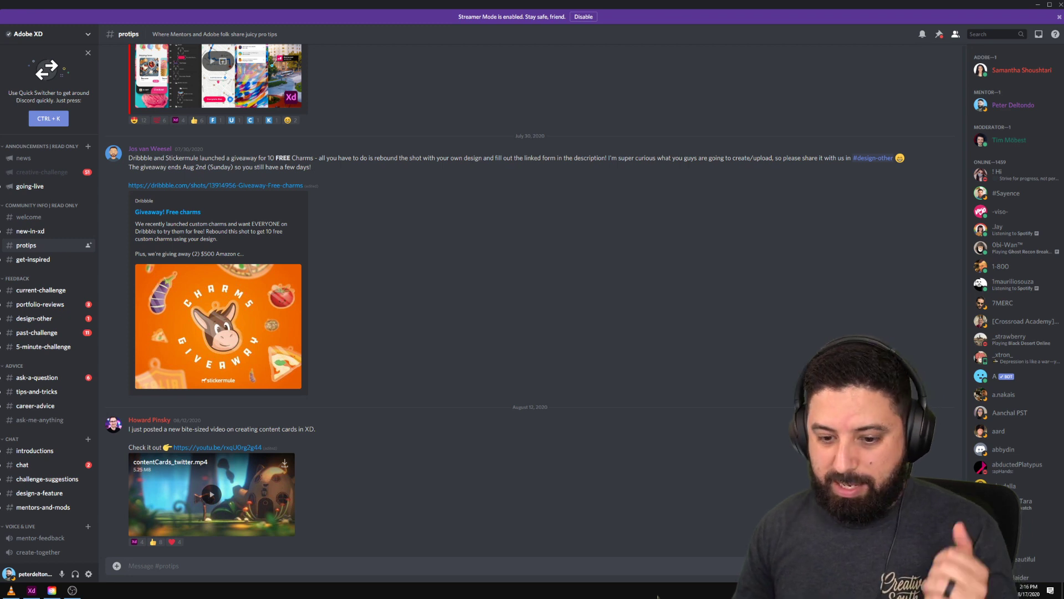
# Step: Switch to Creative Cloud Desktop, look over the available apps and check the account notifications
pyautogui.click(51, 590)
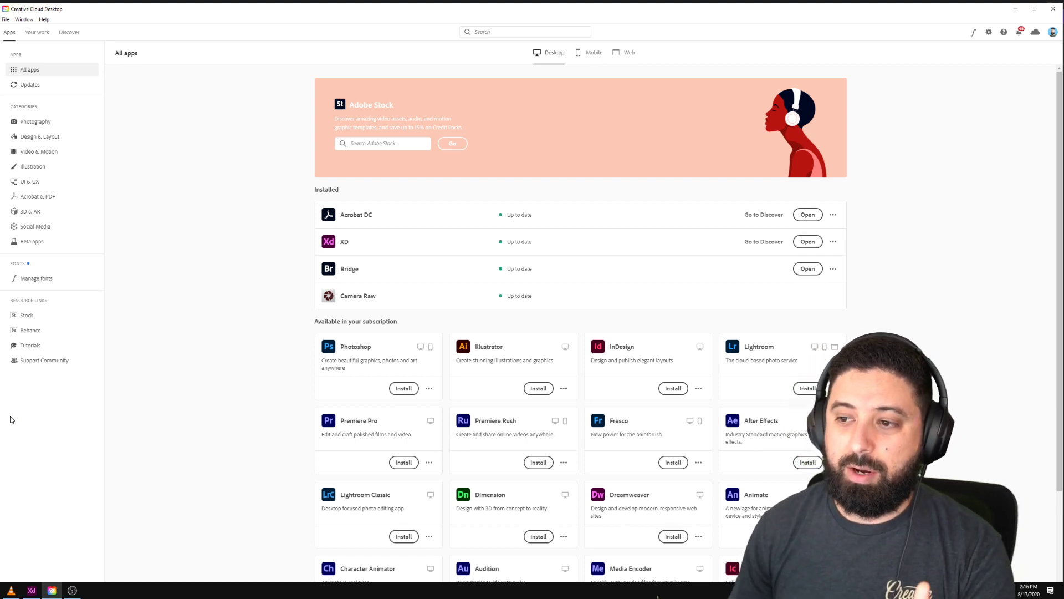
pyautogui.scroll(-1, 404, 377)
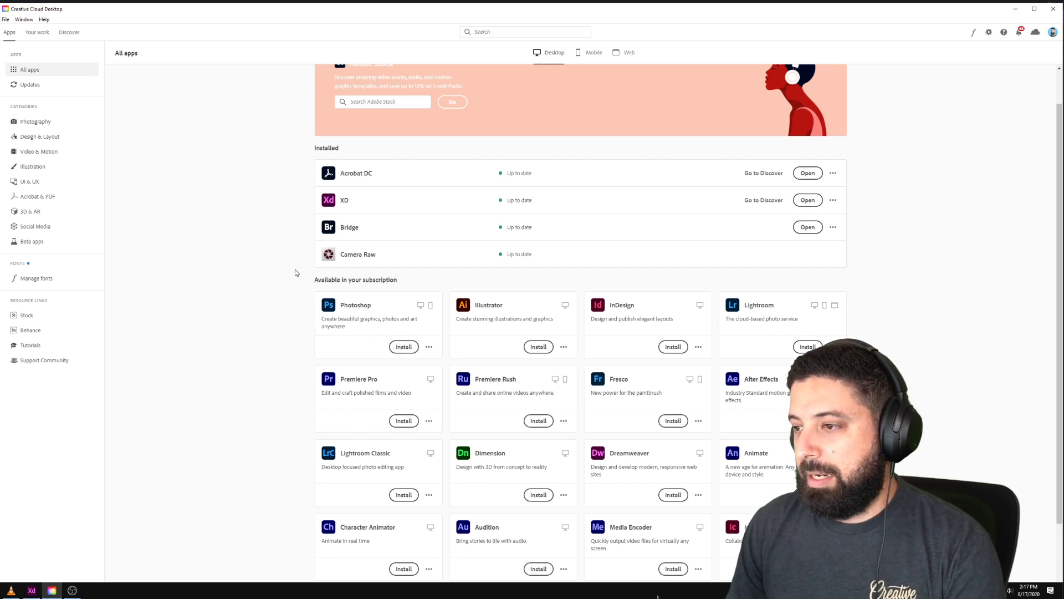
pyautogui.scroll(2, 525, 200)
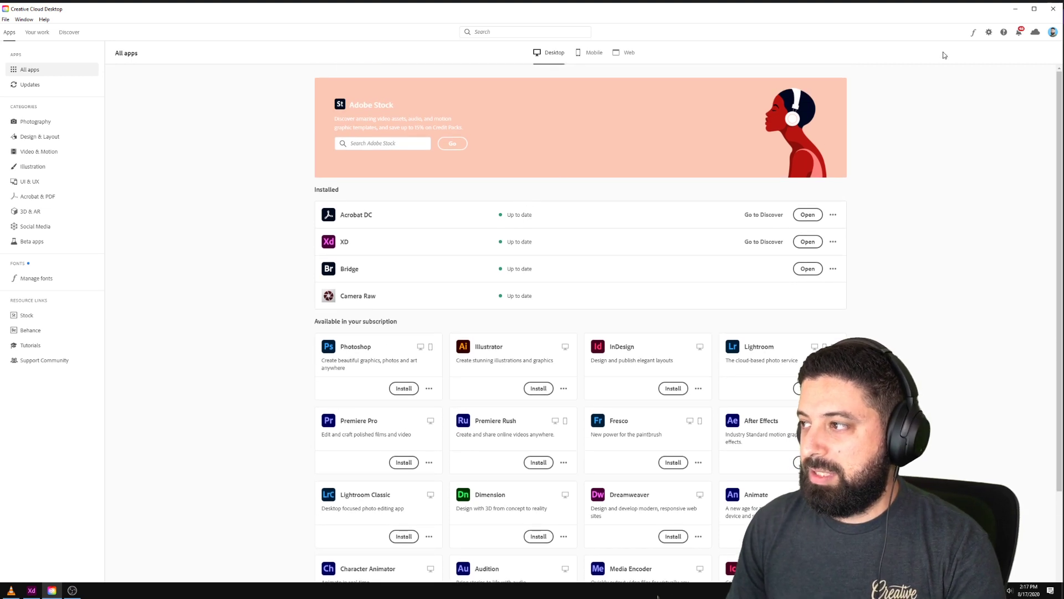
pyautogui.click(1018, 33)
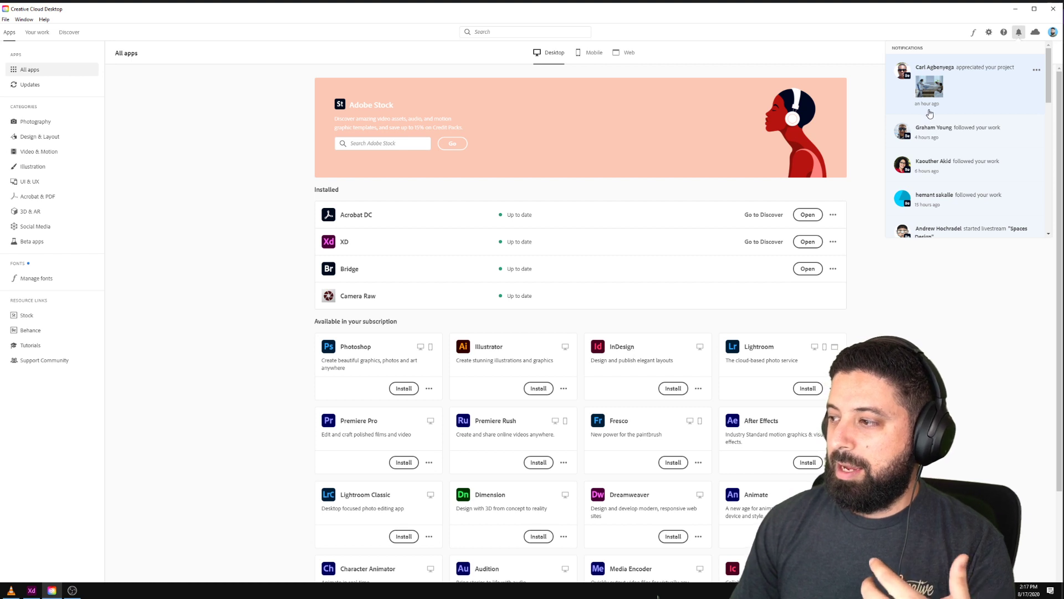
pyautogui.scroll(-1, 930, 115)
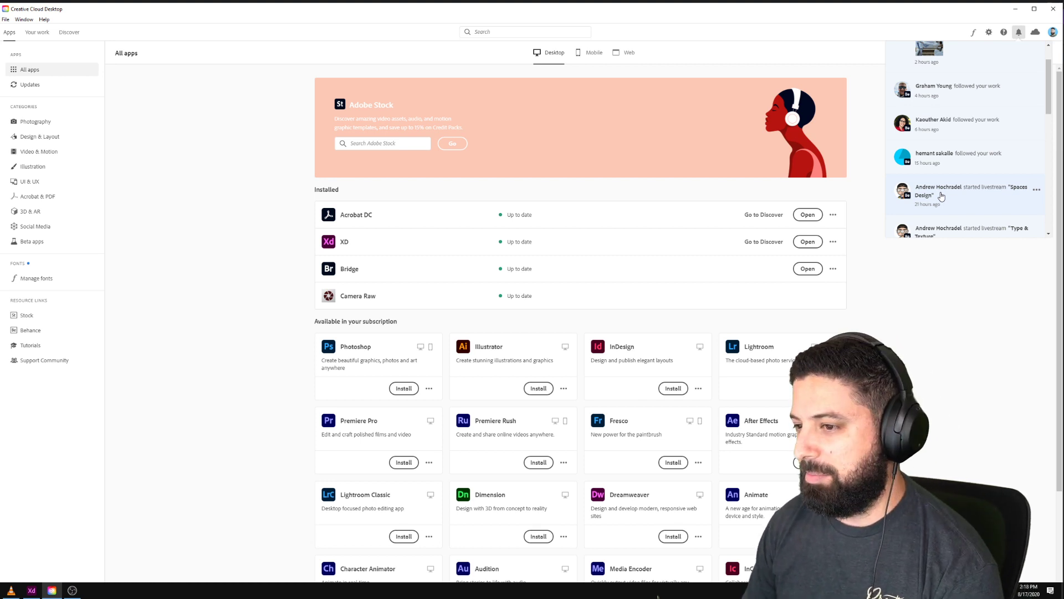
pyautogui.click(218, 329)
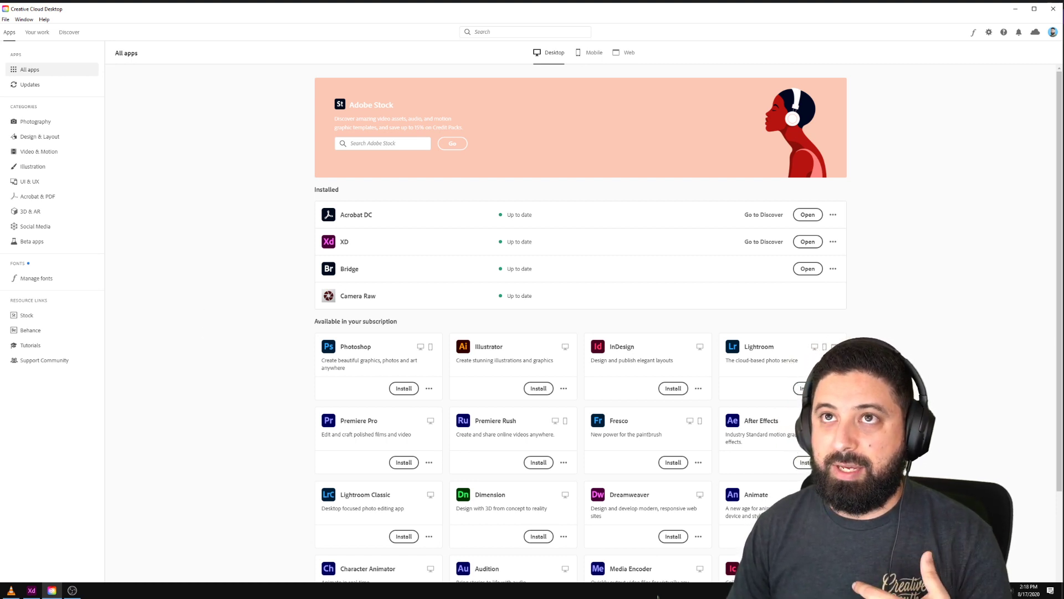
pyautogui.click(657, 596)
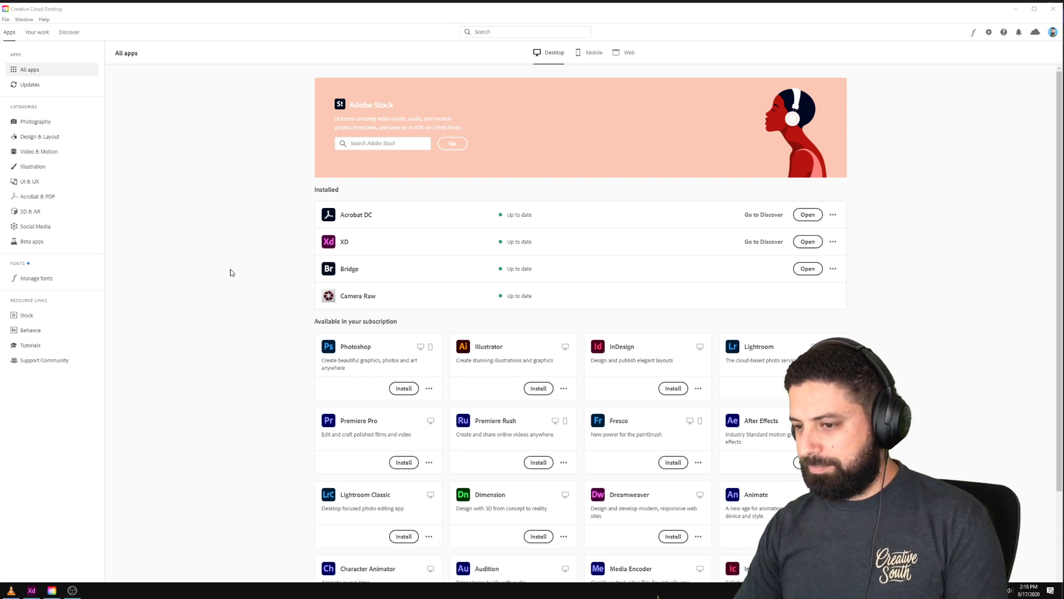
# Step: Switch to Adobe XD, open the working copy of XD DDC Day 1 and review its prompt, scoring list and inspiration
pyautogui.click(31, 589)
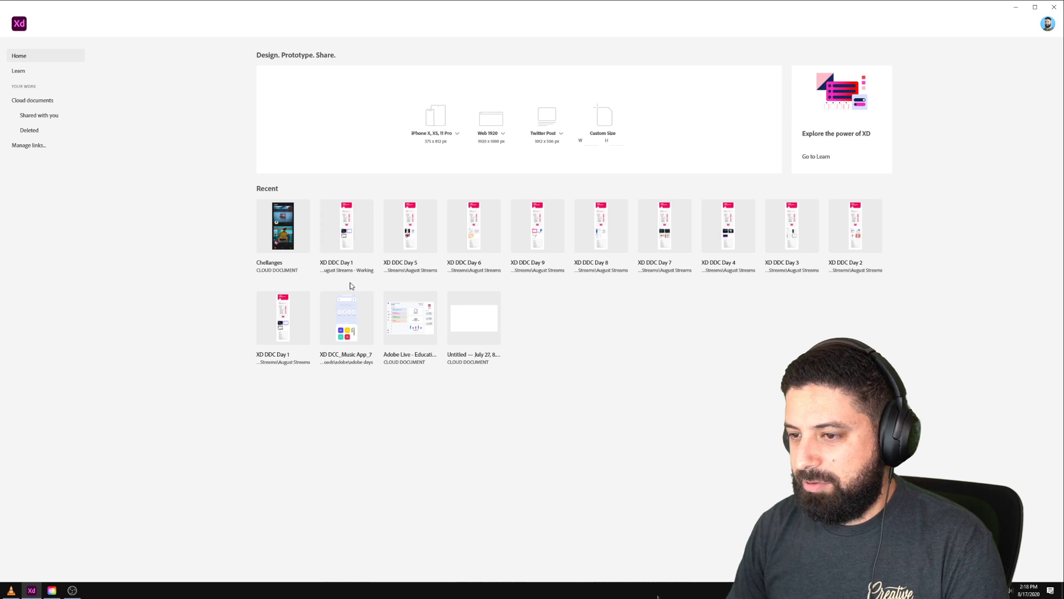
pyautogui.click(342, 240)
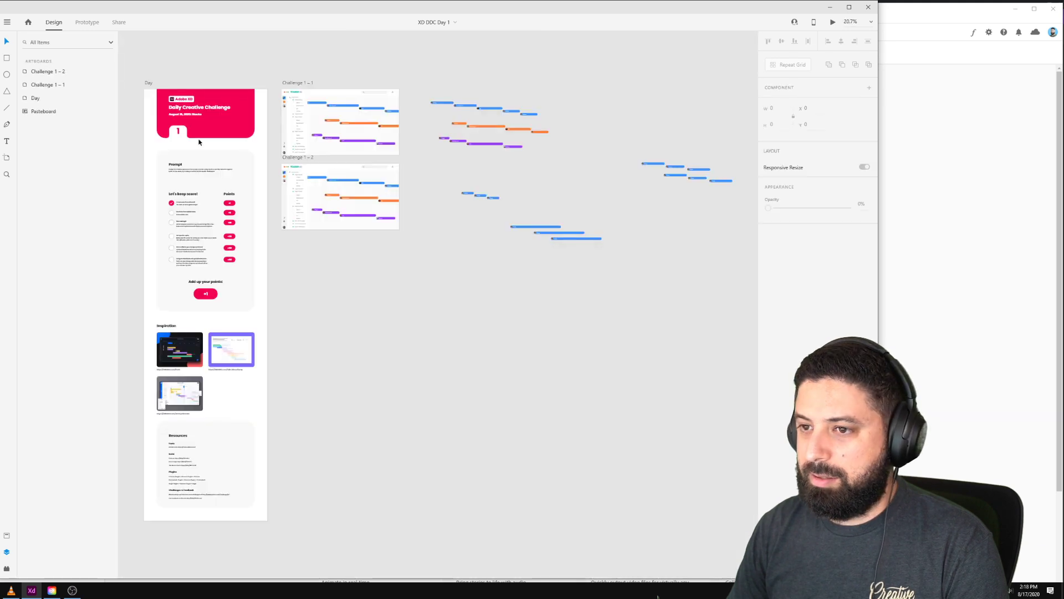
pyautogui.scroll(10, 199, 142)
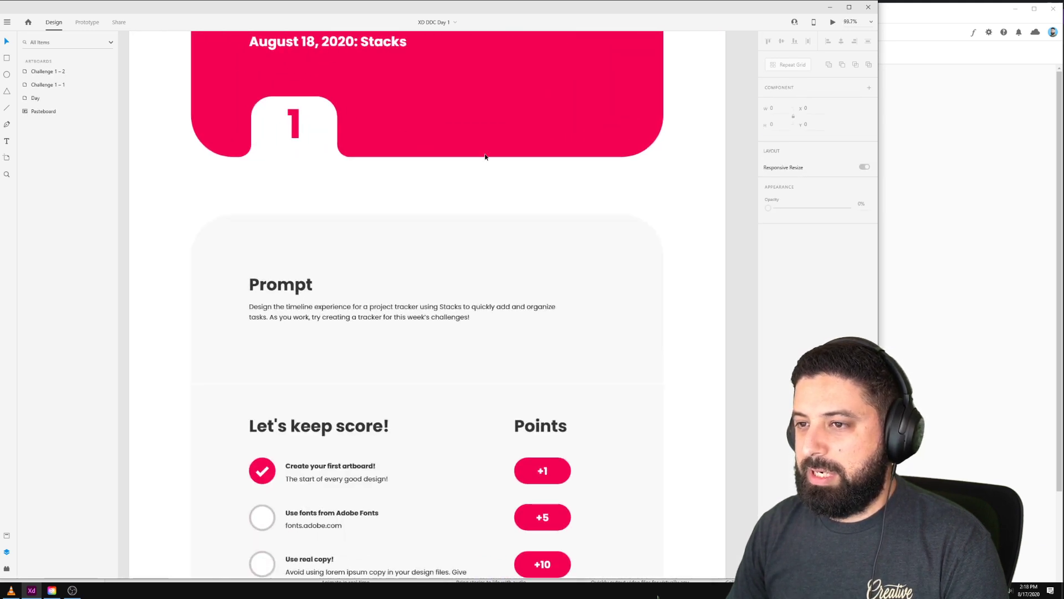
pyautogui.scroll(5, 486, 161)
pyautogui.moveTo(682, 195); pyautogui.dragTo(653, 203)
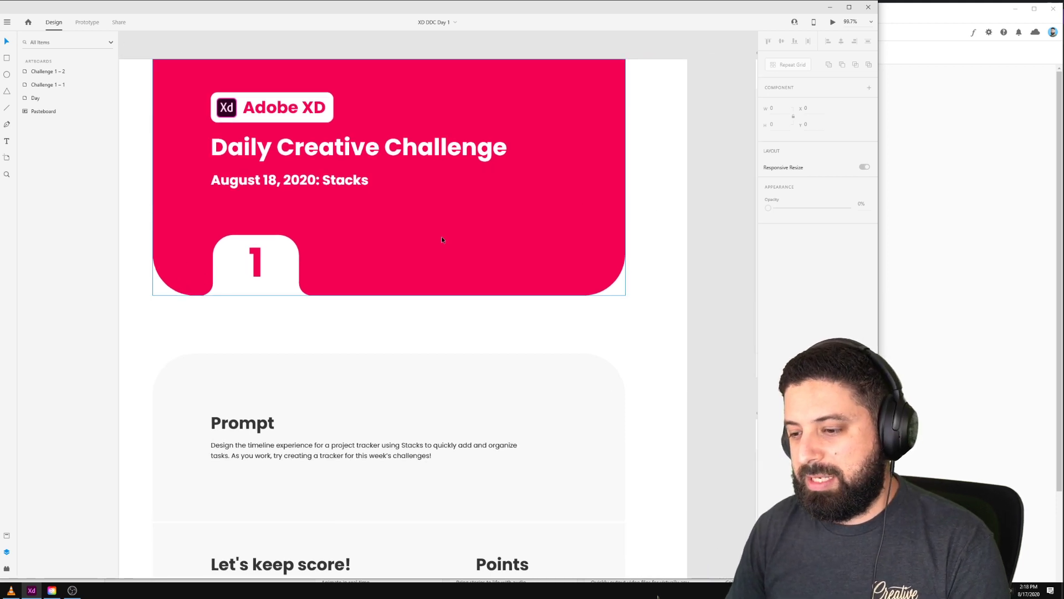
pyautogui.scroll(-10, 441, 236)
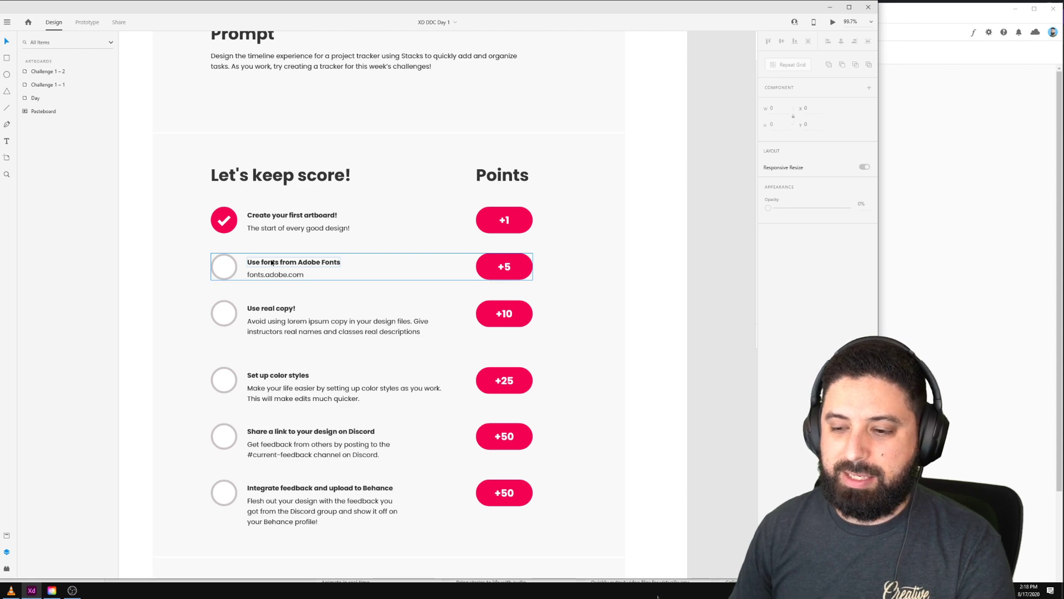
pyautogui.scroll(-5, 274, 263)
pyautogui.scroll(-10, 271, 262)
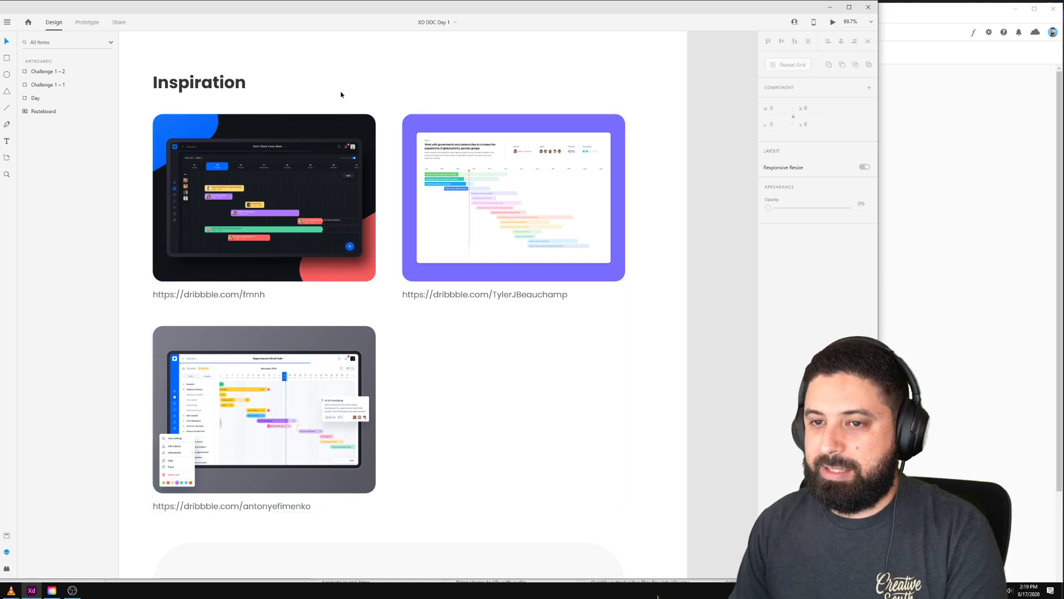
# Step: Create a new document with an iPhone X, XS, 11 Pro artboard in landscape orientation
pyautogui.hotkey('ctrl', 'n')
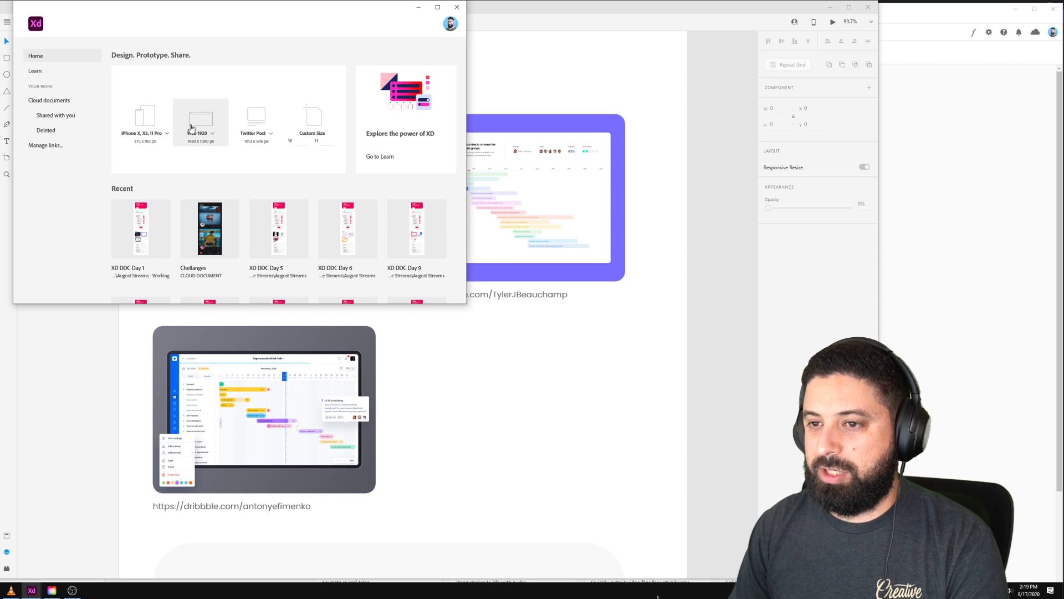
pyautogui.click(145, 119)
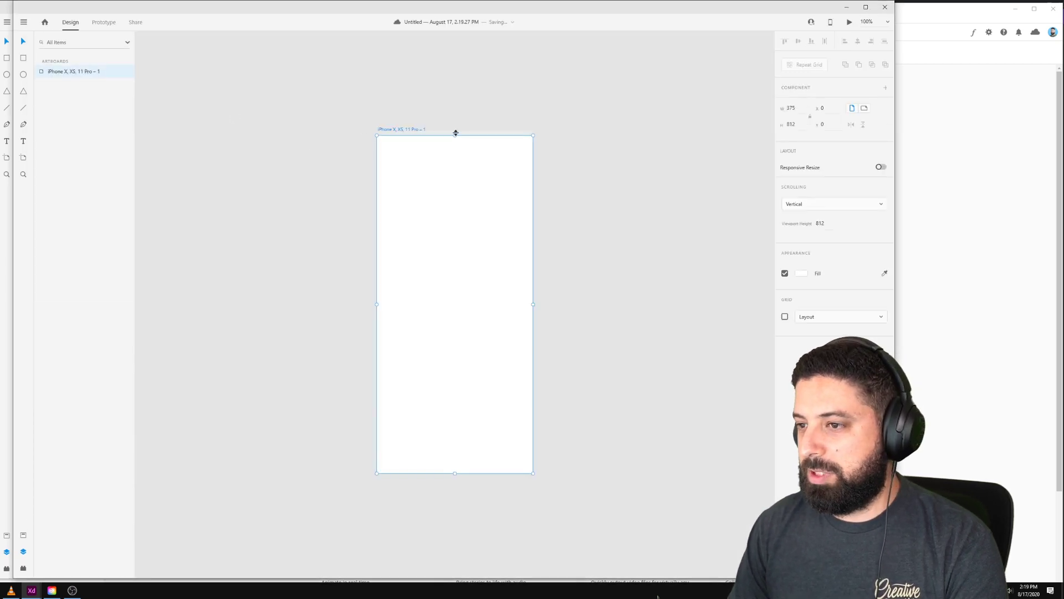
pyautogui.click(864, 108)
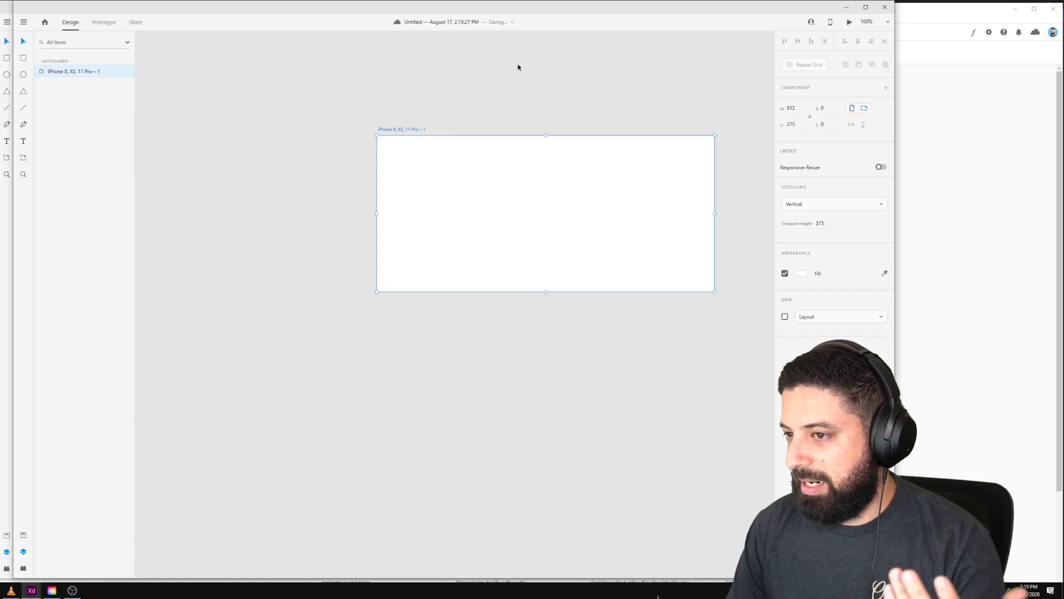
pyautogui.click(586, 105)
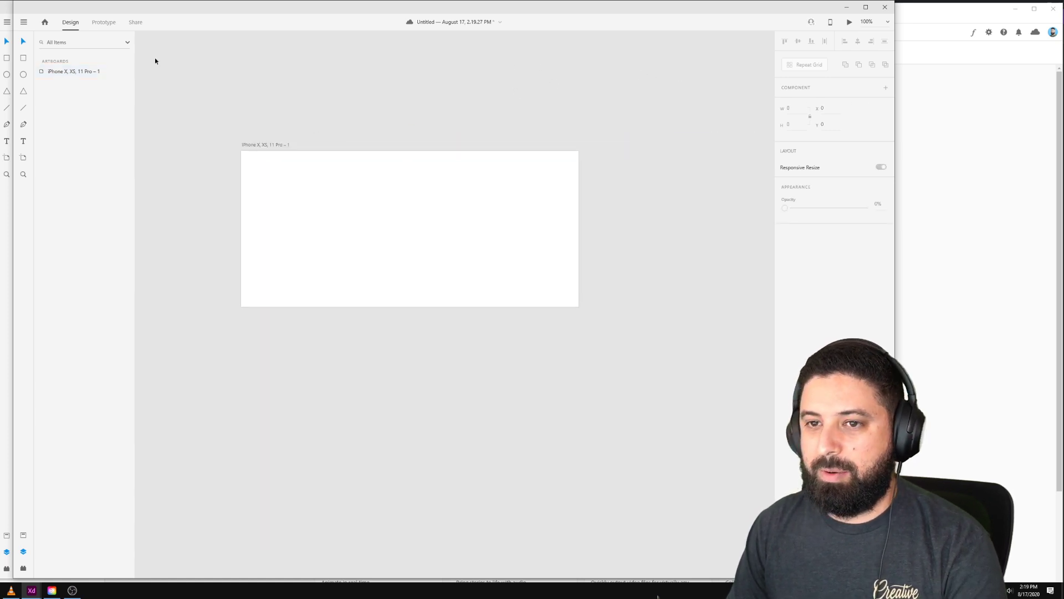
# Step: Search the XD plugin library for "adobe stock" and install the Stock Image plugin
pyautogui.click(23, 569)
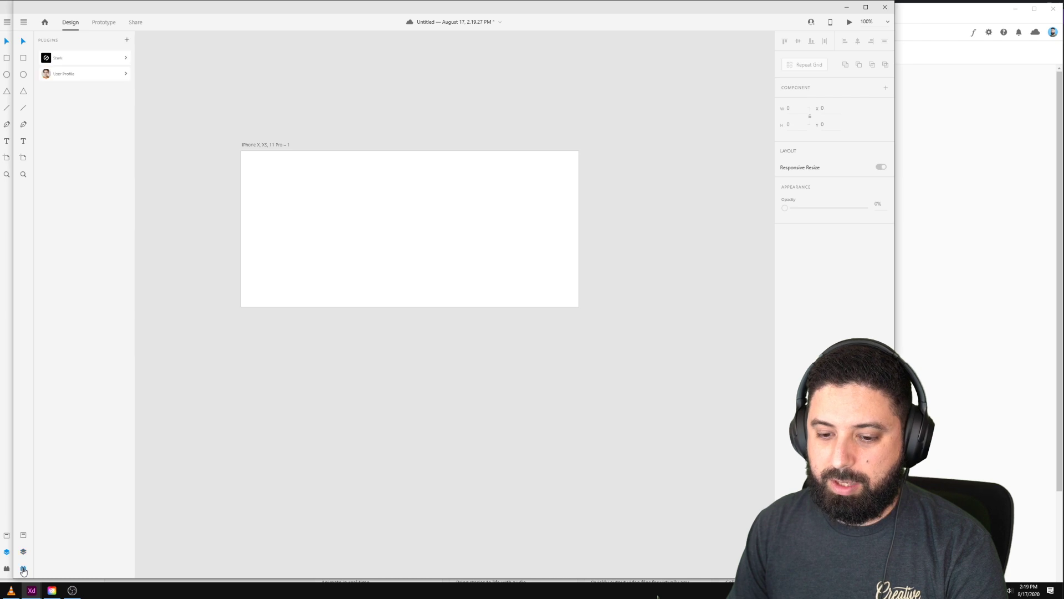
pyautogui.click(126, 41)
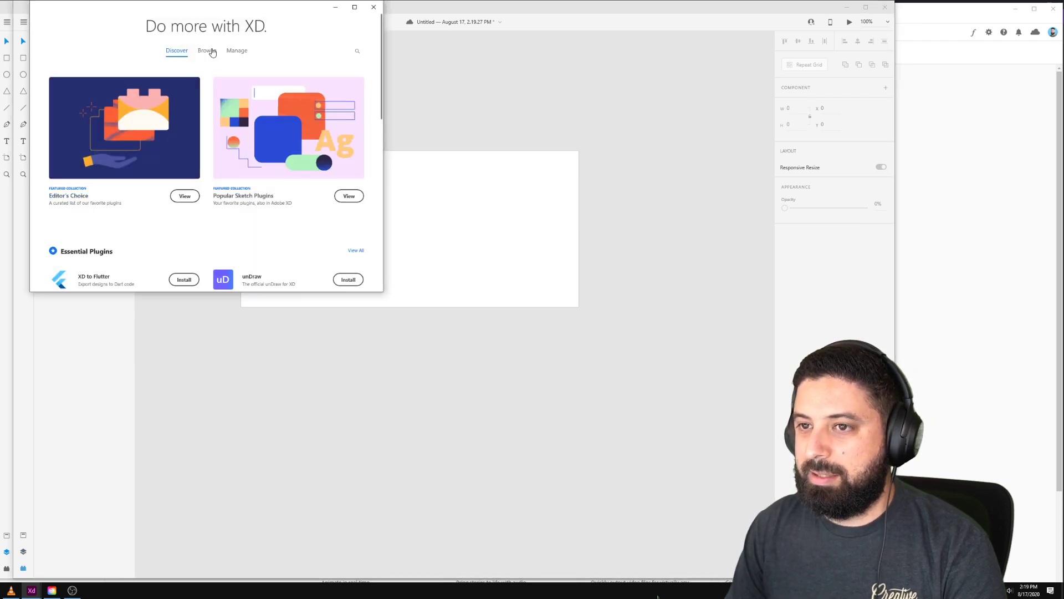
pyautogui.click(207, 51)
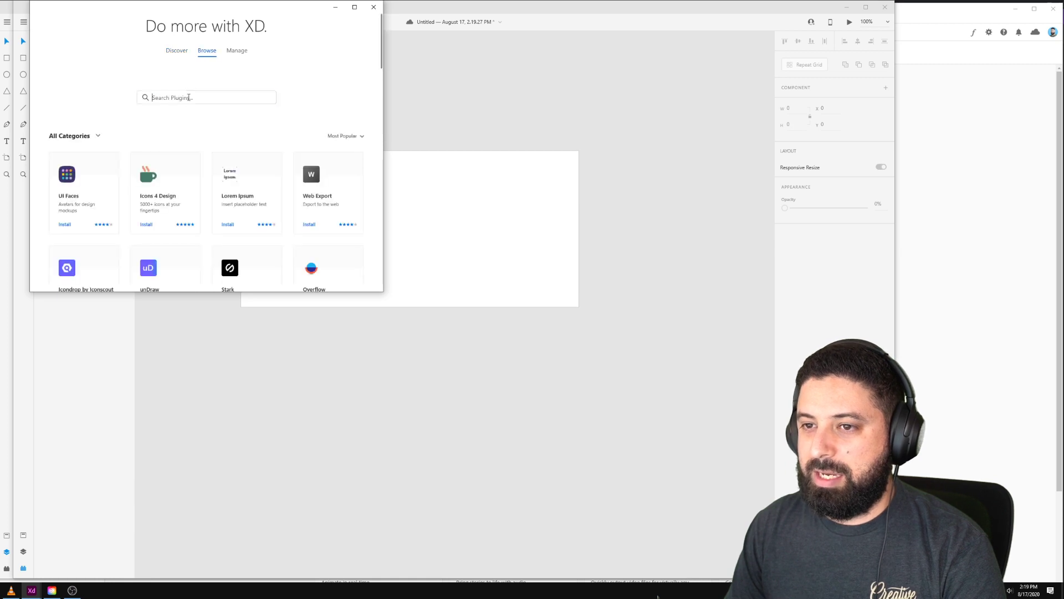
pyautogui.click(189, 97)
pyautogui.write('ad')
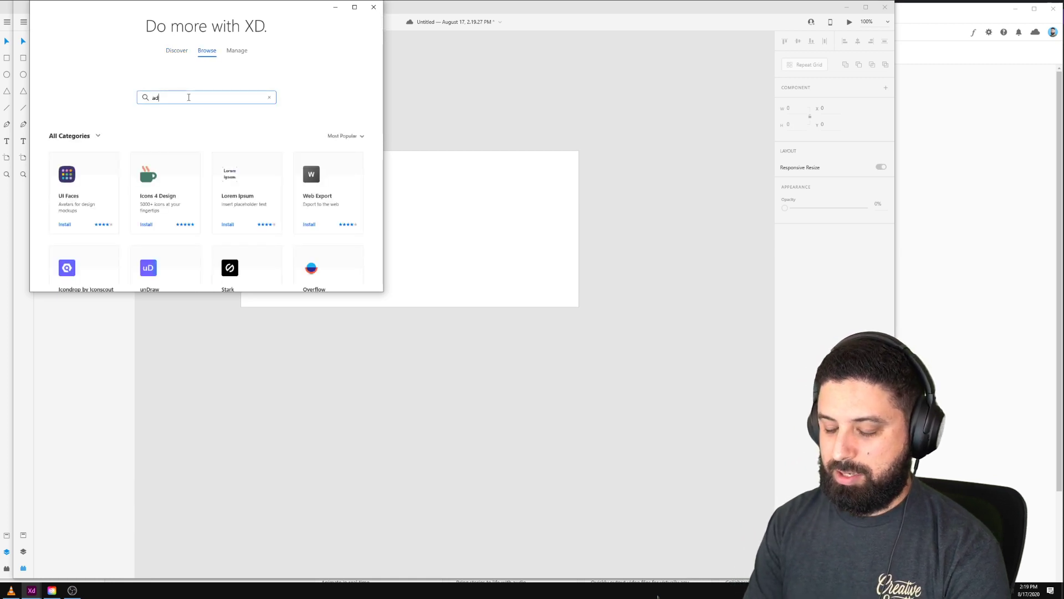
pyautogui.write('obe stock')
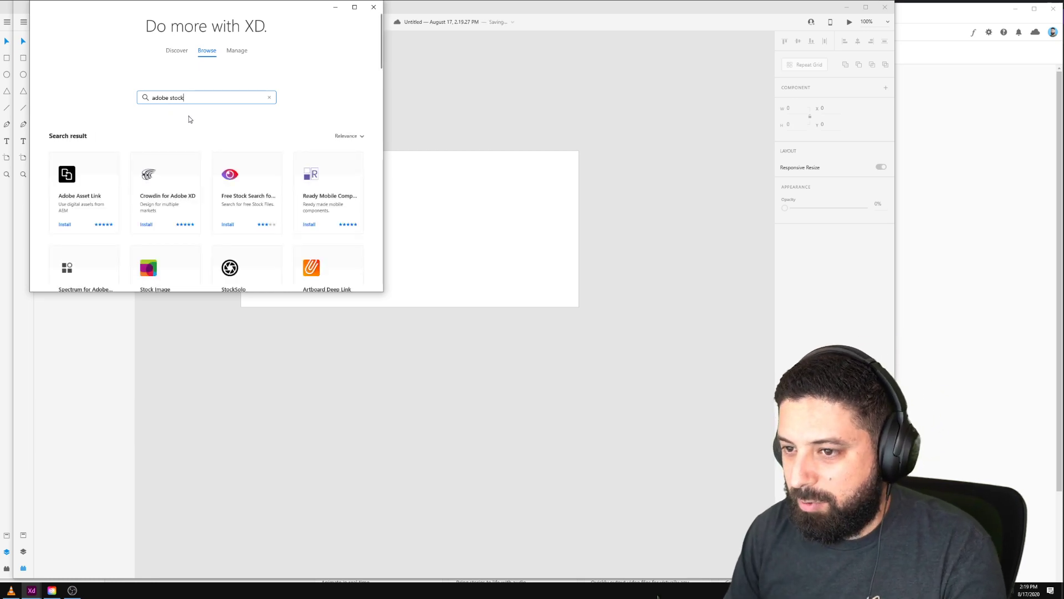
pyautogui.scroll(-1, 250, 199)
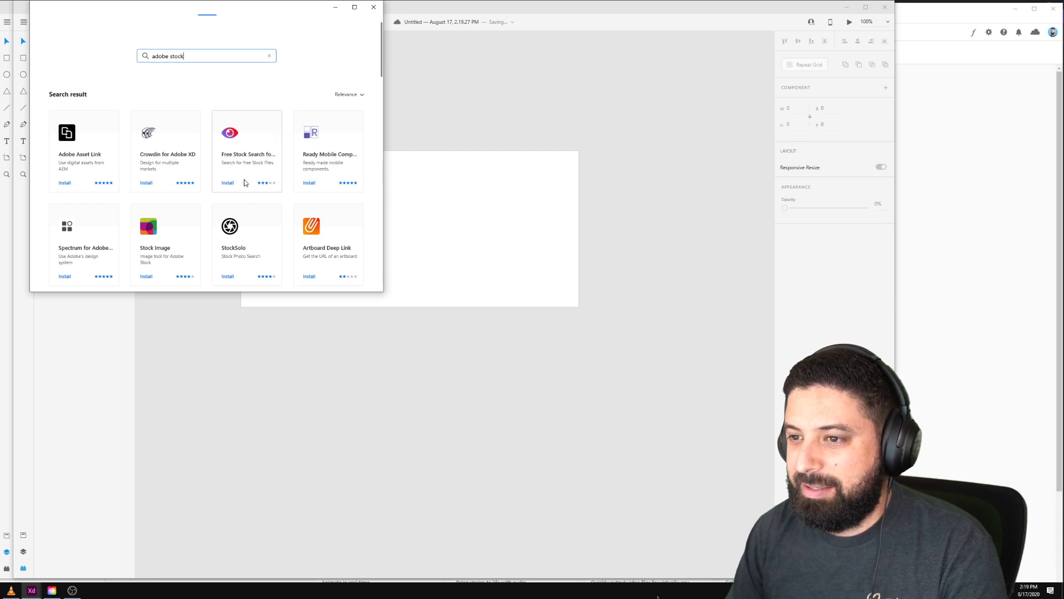
pyautogui.click(146, 275)
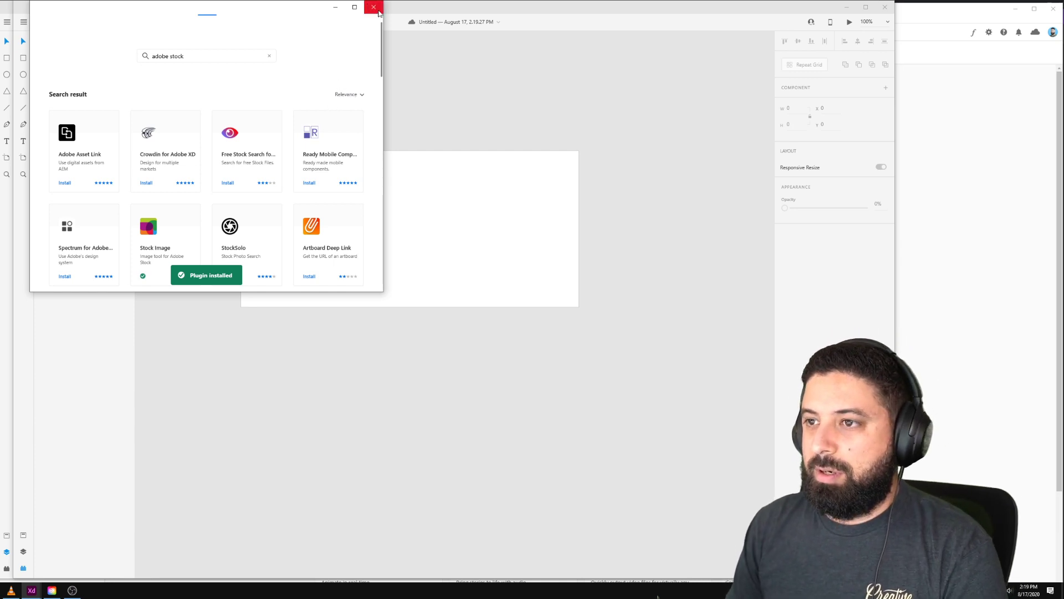
pyautogui.click(370, 7)
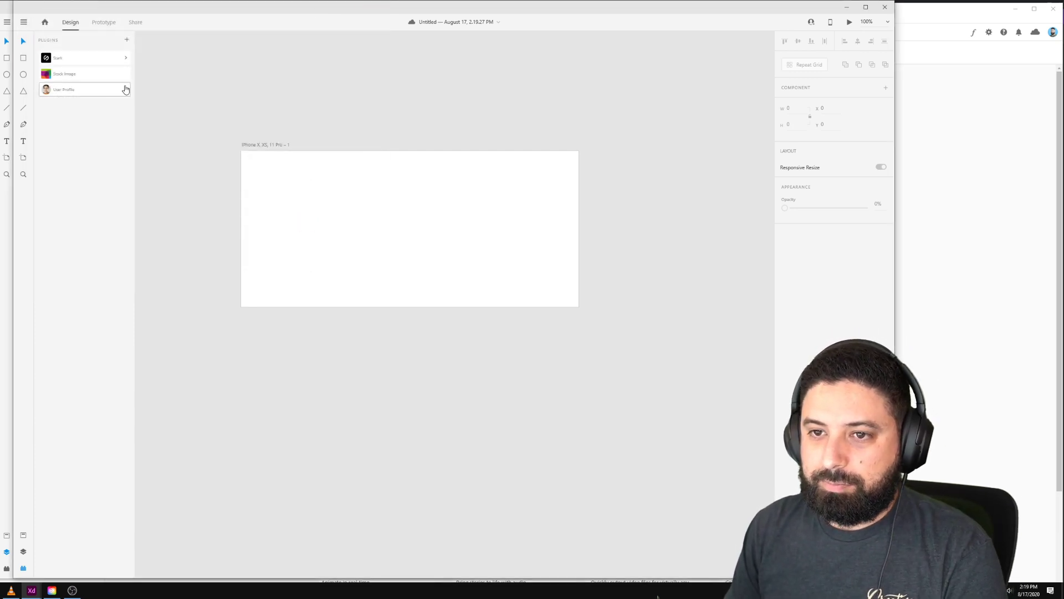
# Step: Open the Stock Image plugin, search for "movie" and browse the pictures
pyautogui.click(111, 72)
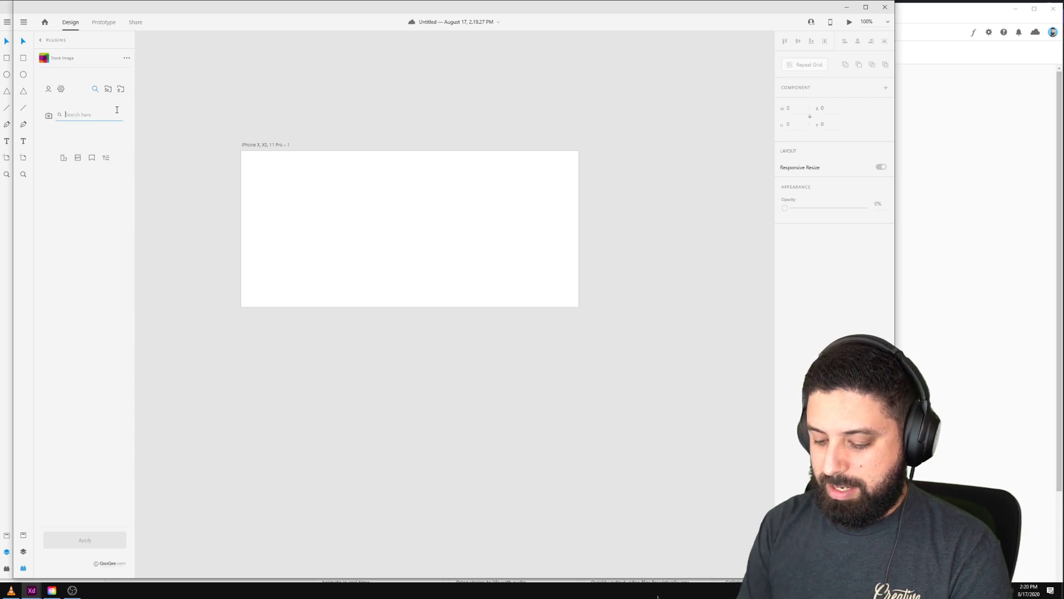
pyautogui.write('dog')
pyautogui.press('Return')
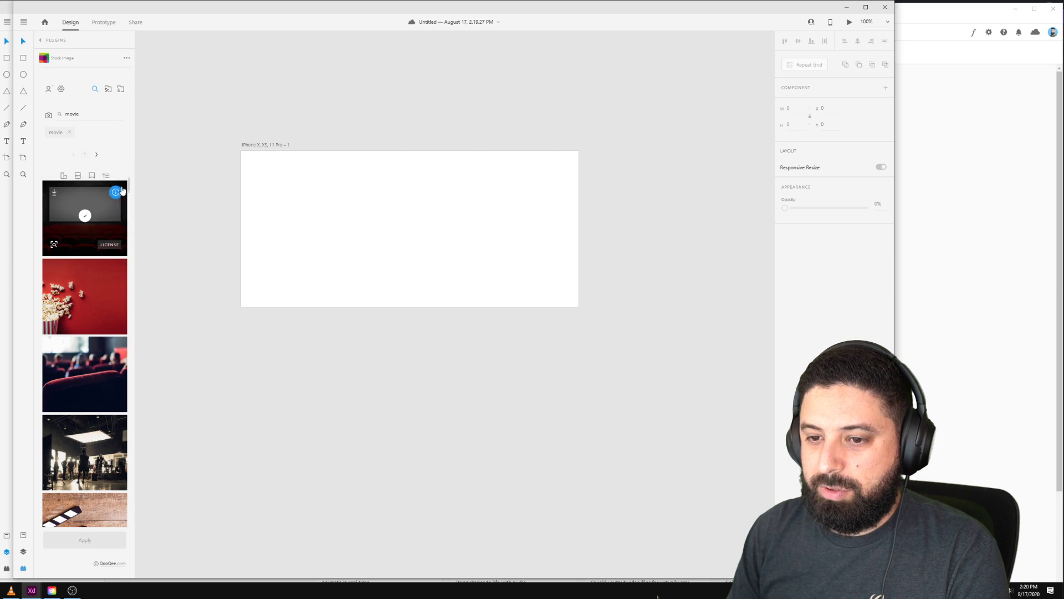
pyautogui.scroll(-4, 97, 244)
pyautogui.scroll(-10, 101, 254)
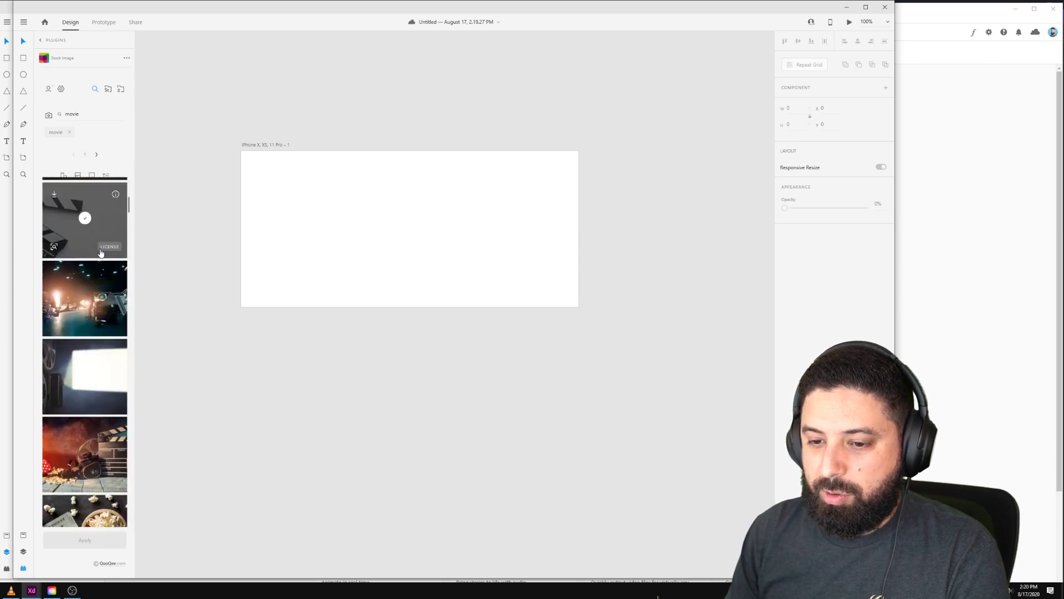
pyautogui.scroll(-5, 101, 253)
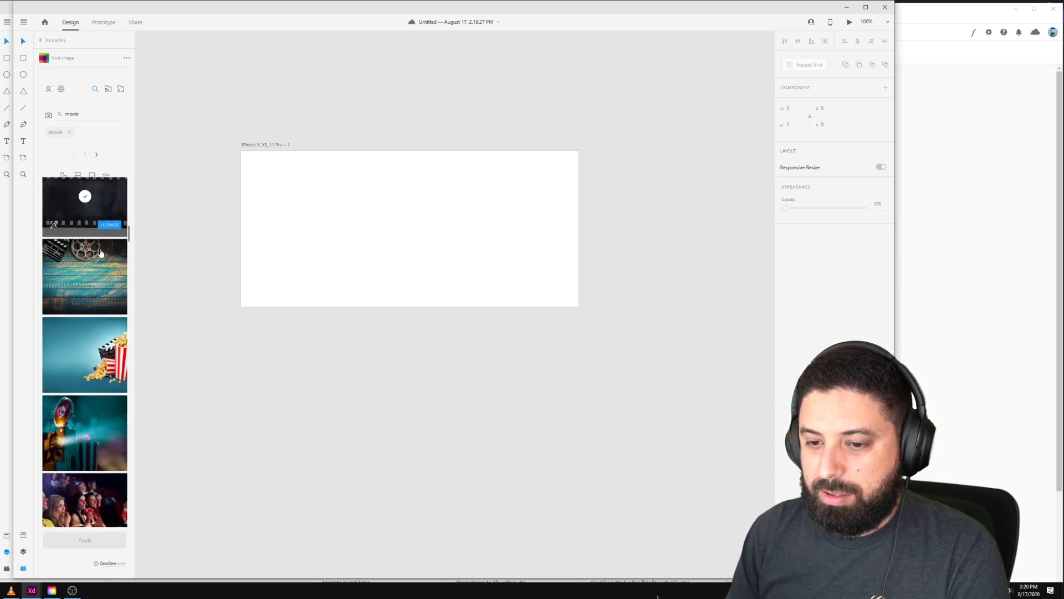
# Step: Refine the stock image search to "action movie"
pyautogui.doubleClick(79, 113)
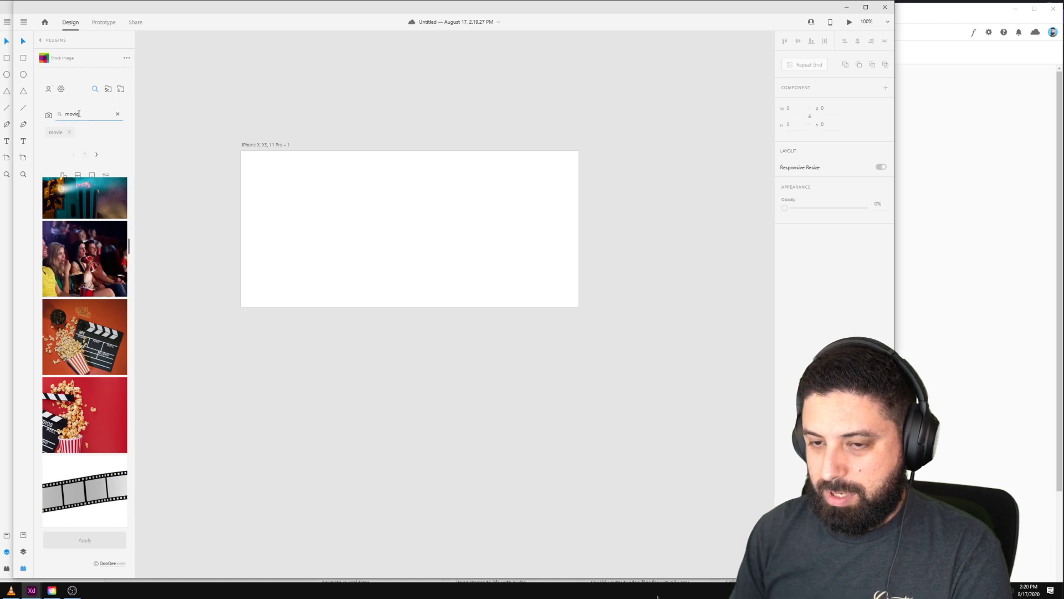
pyautogui.write('action')
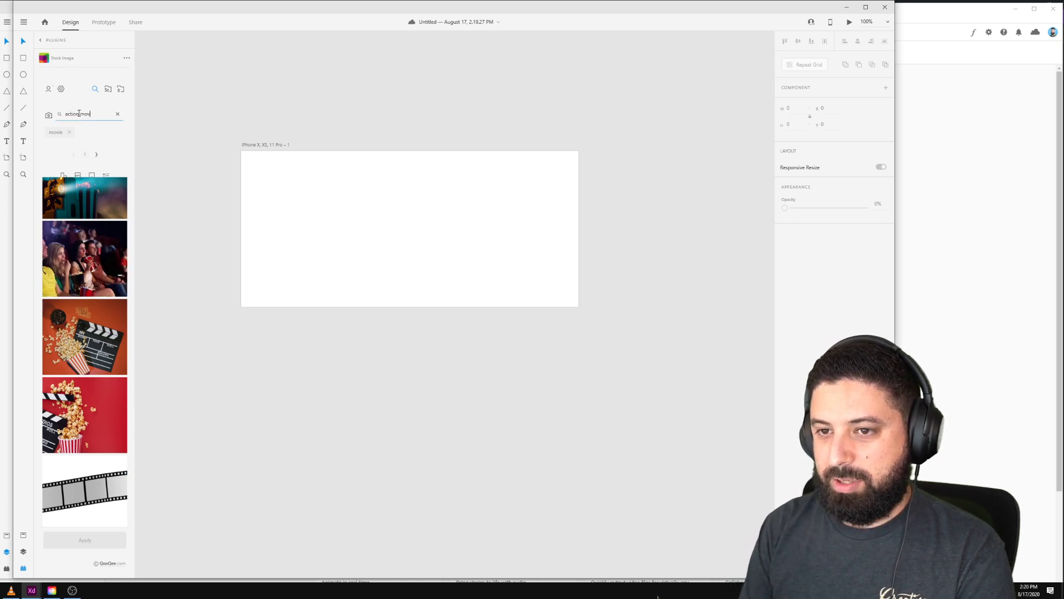
pyautogui.press('Return')
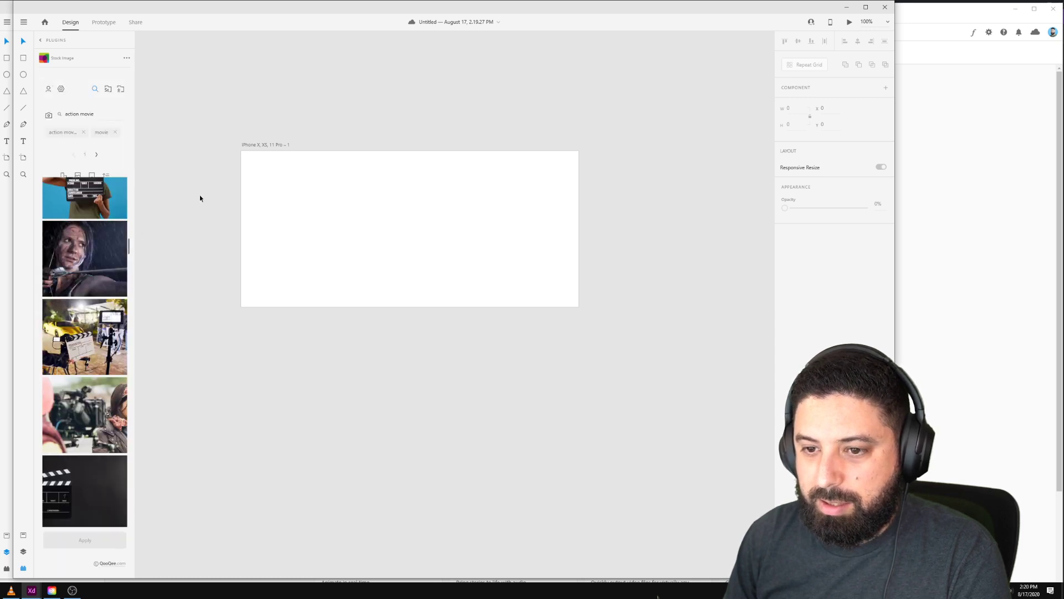
pyautogui.scroll(1, 200, 198)
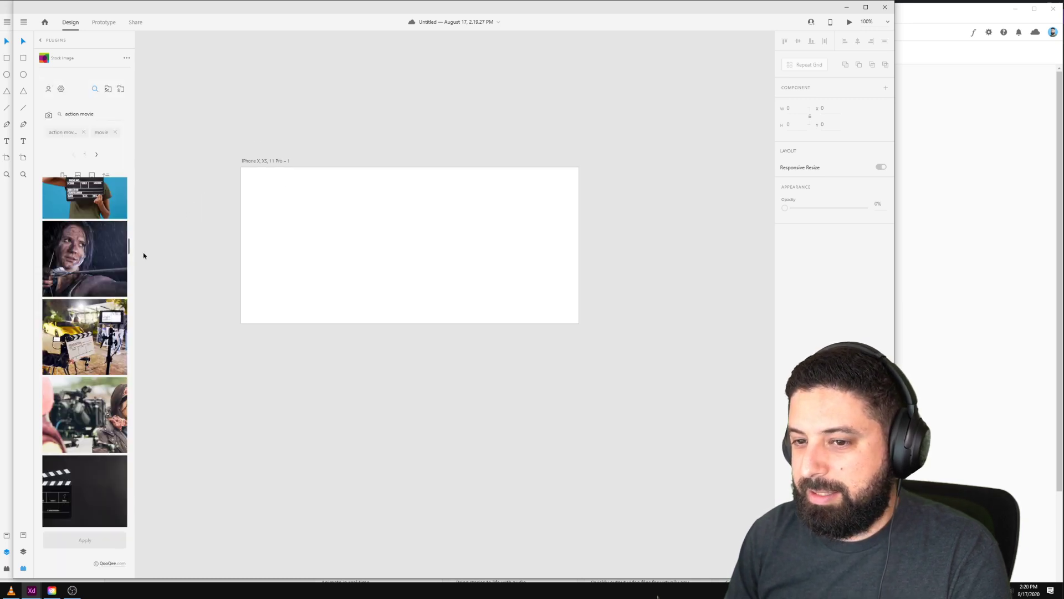
# Step: Draw a rectangle about 517 × 271 on the artboard and fill it with the stock photo of the archer in the rain
pyautogui.press('r')
pyautogui.moveTo(245, 170)
pyautogui.mouseDown()
pyautogui.moveTo(392, 281)
pyautogui.moveTo(459, 282)
pyautogui.mouseUp()
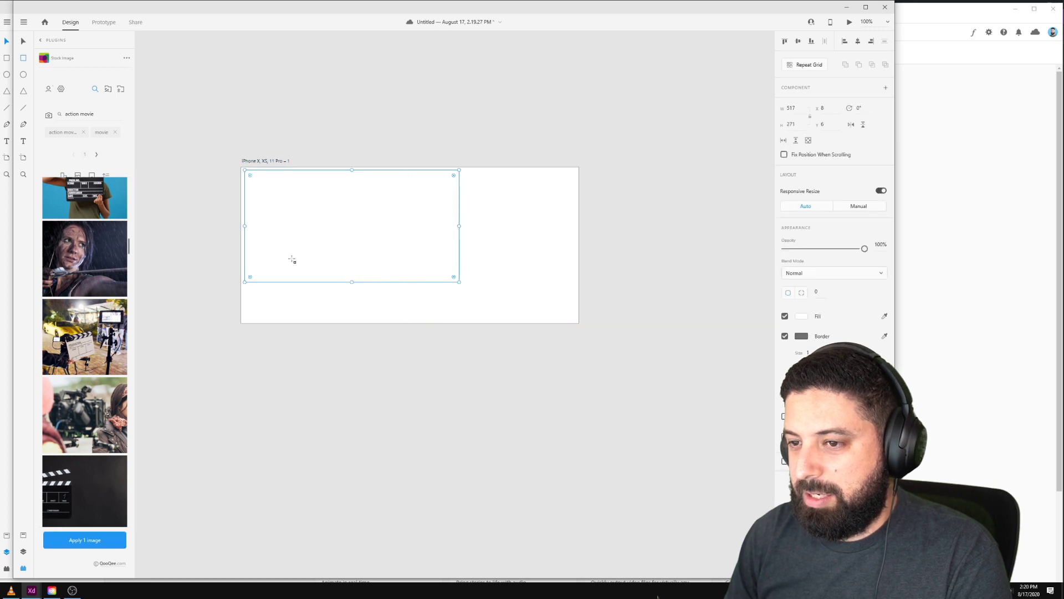
pyautogui.click(85, 257)
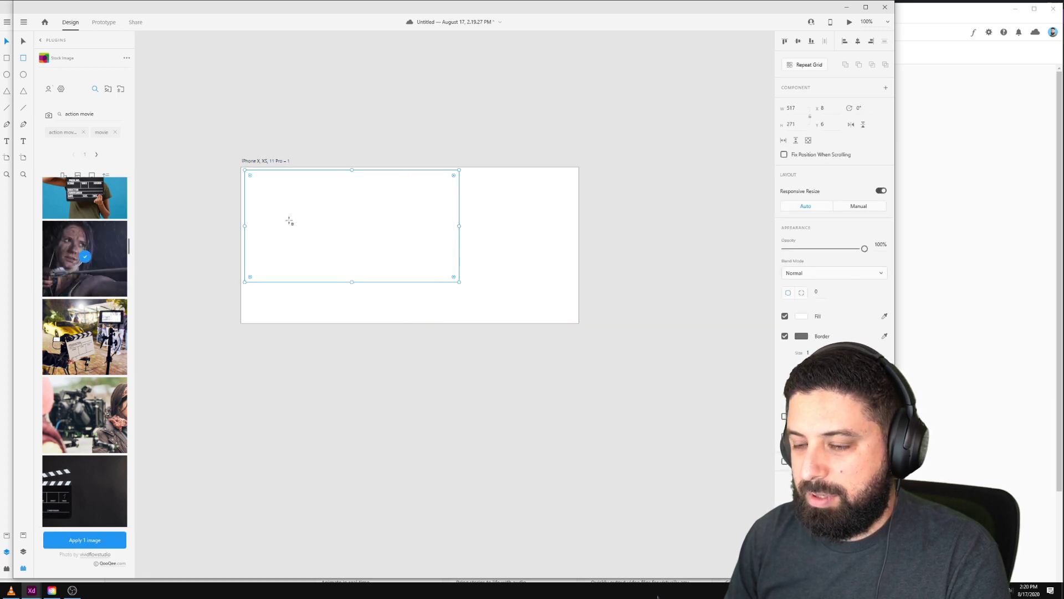
pyautogui.click(109, 535)
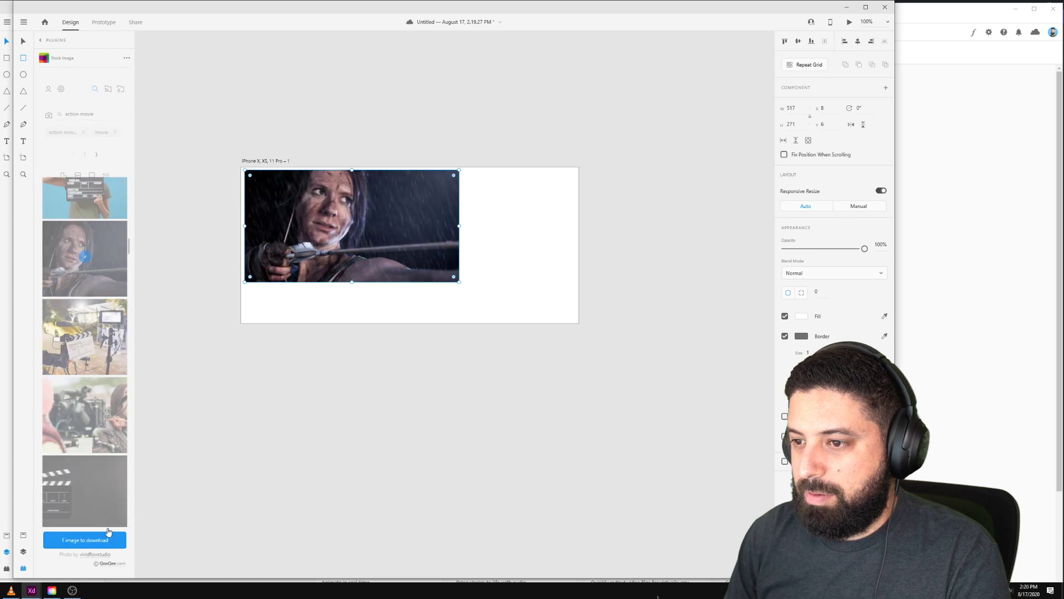
# Step: Snap the photo rectangle to the artboard's upper-left corner, enlarge it to 812 × 375 and reapply the archer photo
pyautogui.moveTo(318, 212); pyautogui.dragTo(317, 210)
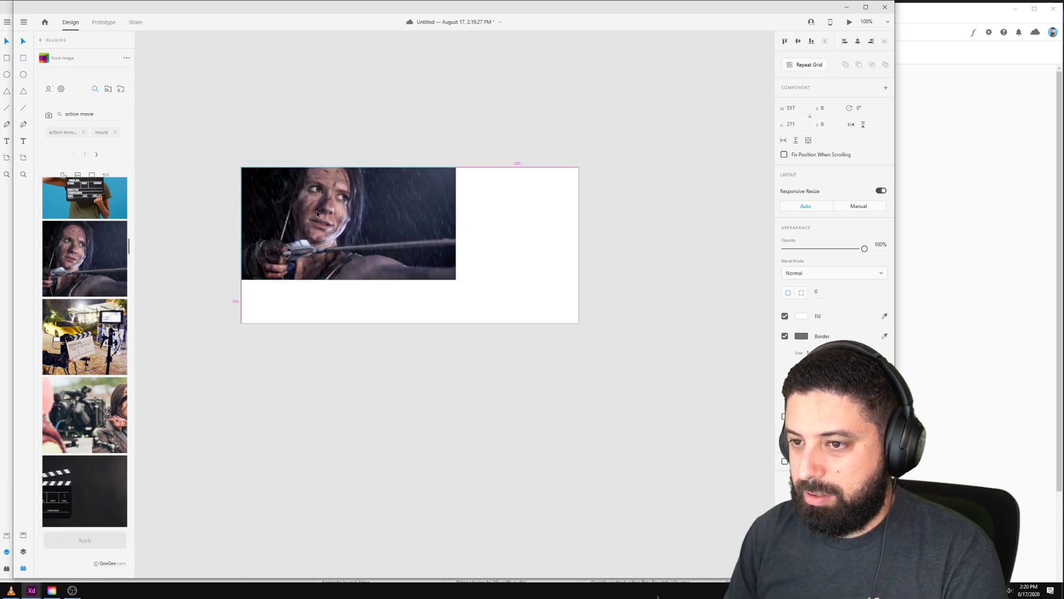
pyautogui.moveTo(455, 279); pyautogui.dragTo(579, 323)
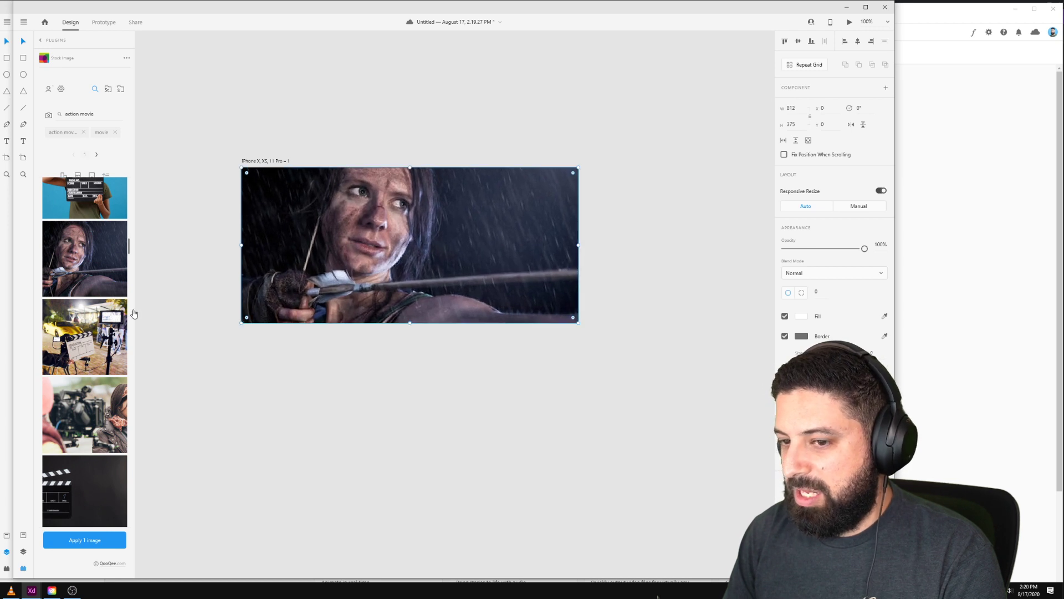
pyautogui.click(96, 541)
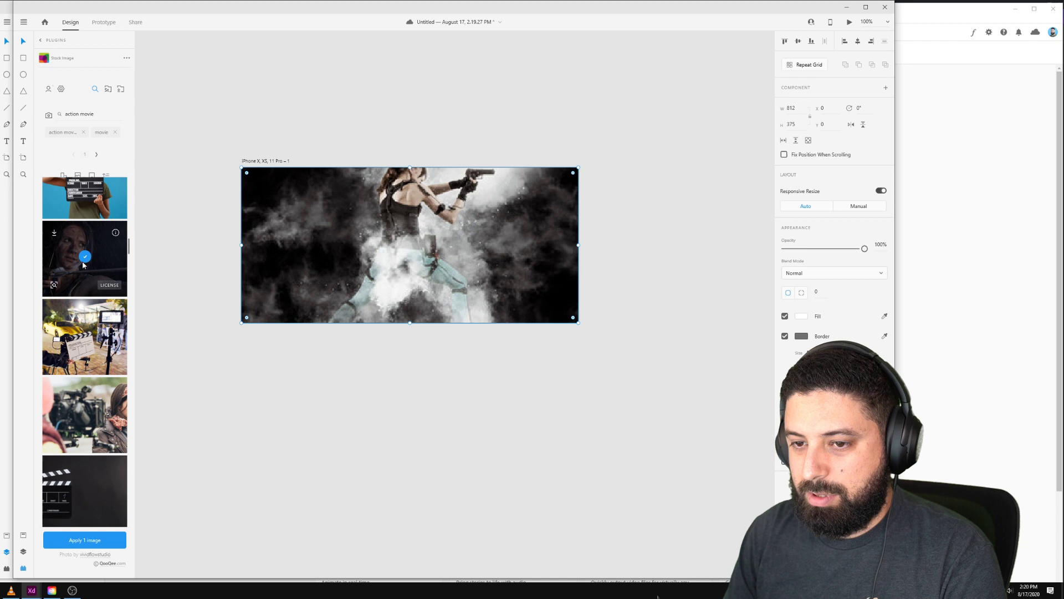
pyautogui.click(92, 539)
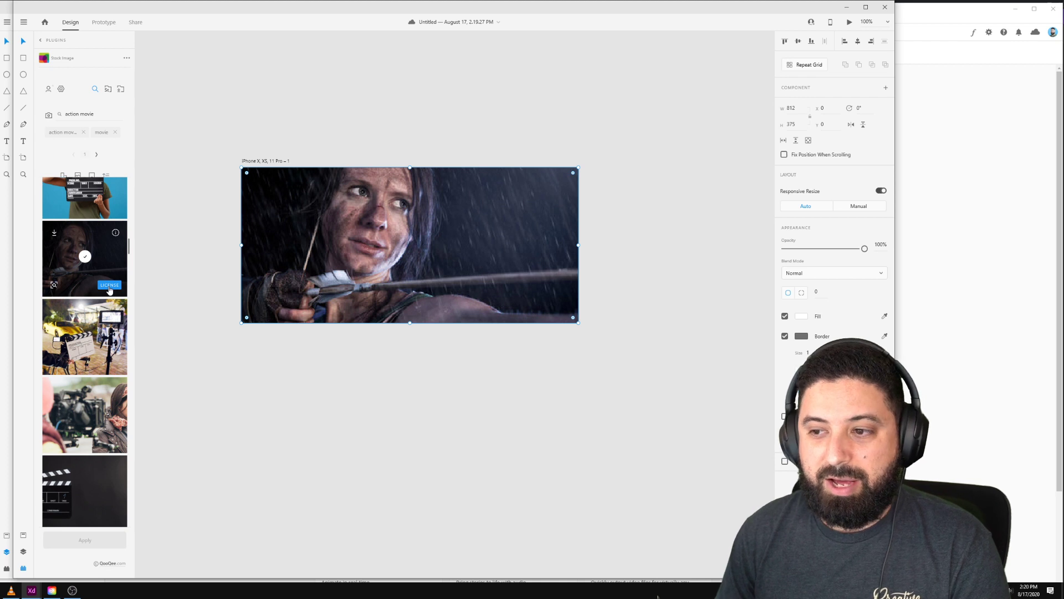
# Step: Duplicate the artboard with its photo and place the copy beside the original at X 877
pyautogui.click(528, 95)
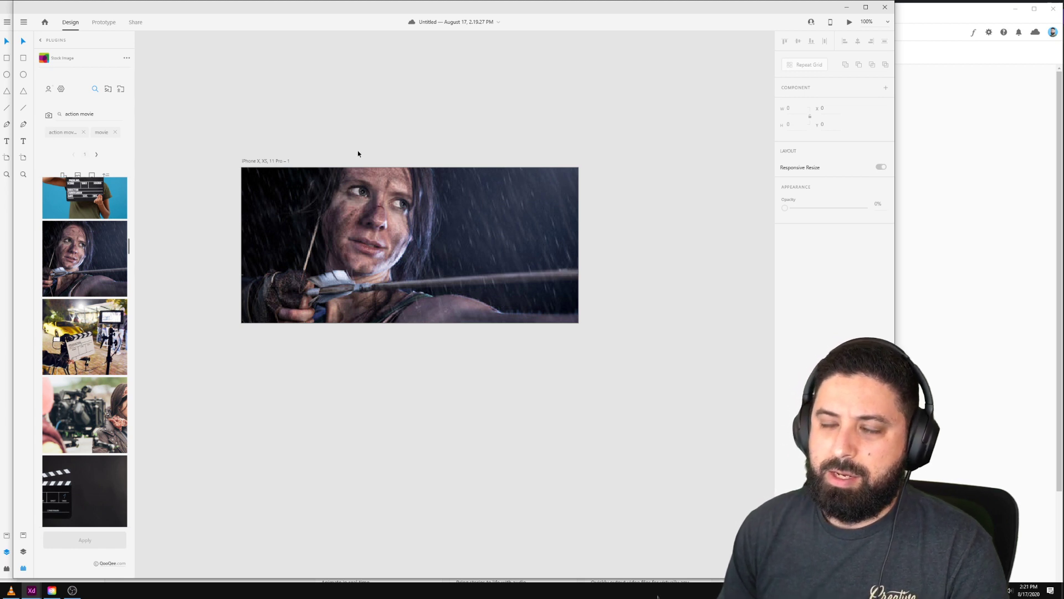
pyautogui.click(248, 162)
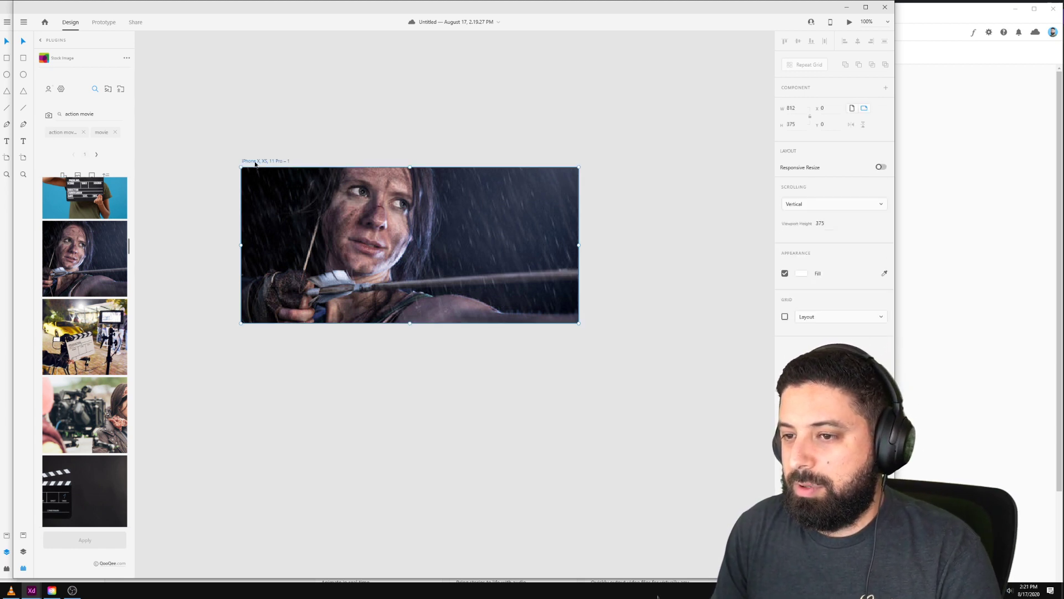
pyautogui.moveTo(249, 164); pyautogui.dragTo(610, 141)
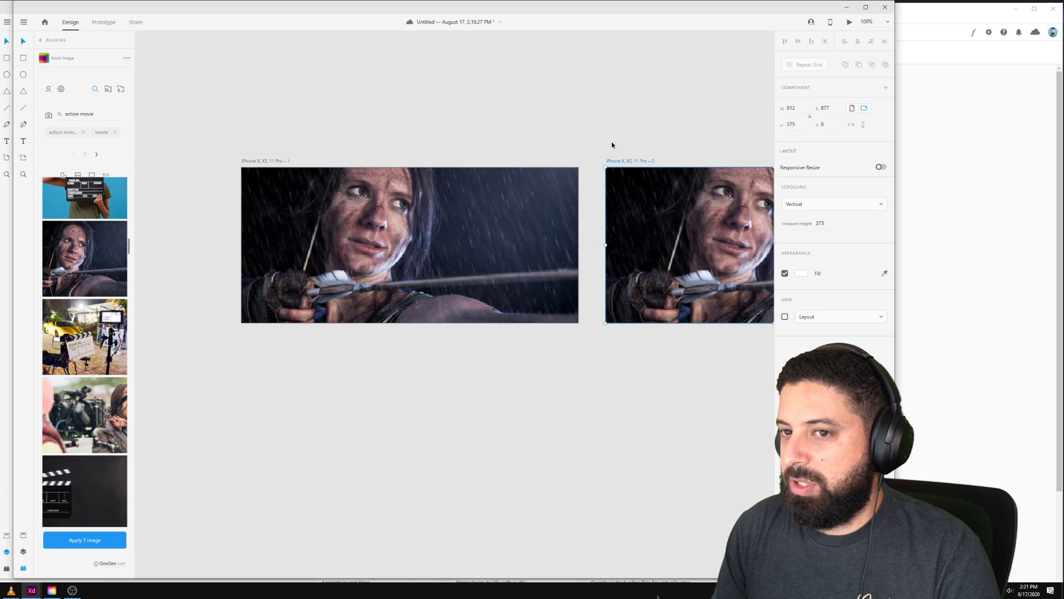
# Step: Open the plugin library, search it for "icon" and look through the matching plugins
pyautogui.click(41, 42)
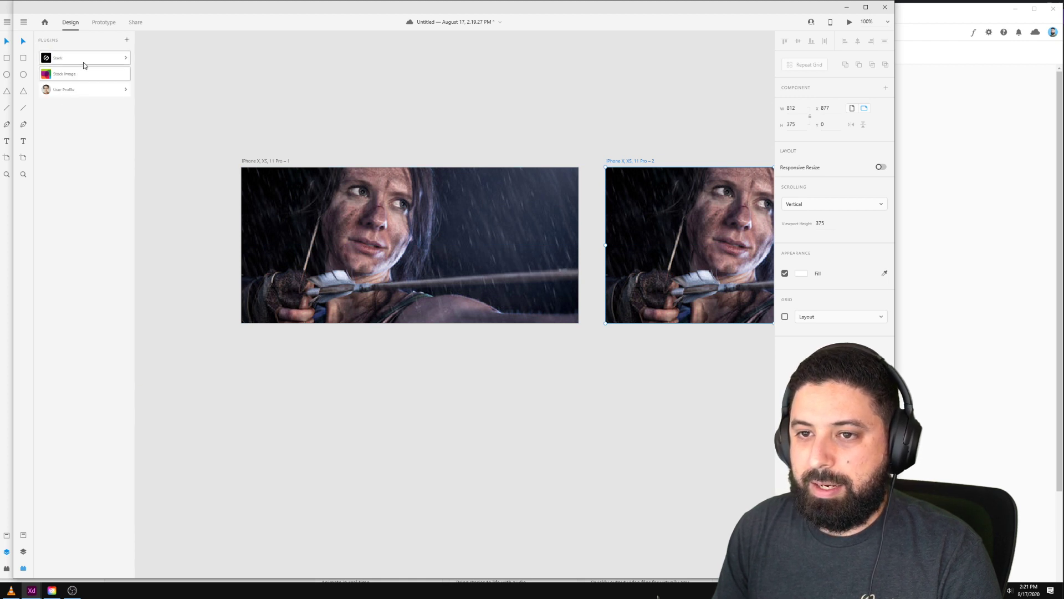
pyautogui.click(126, 41)
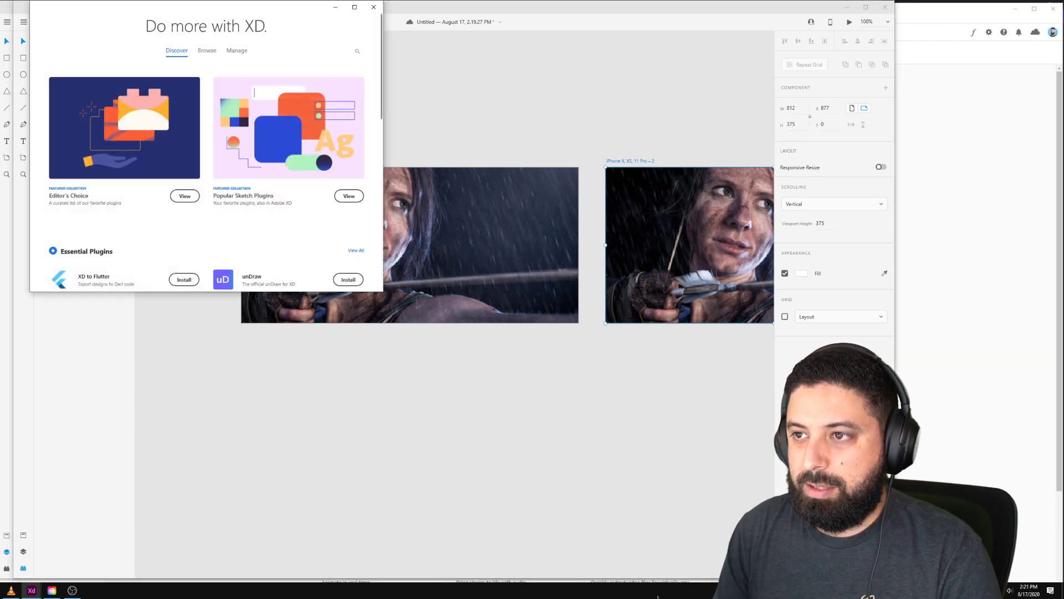
pyautogui.click(375, 9)
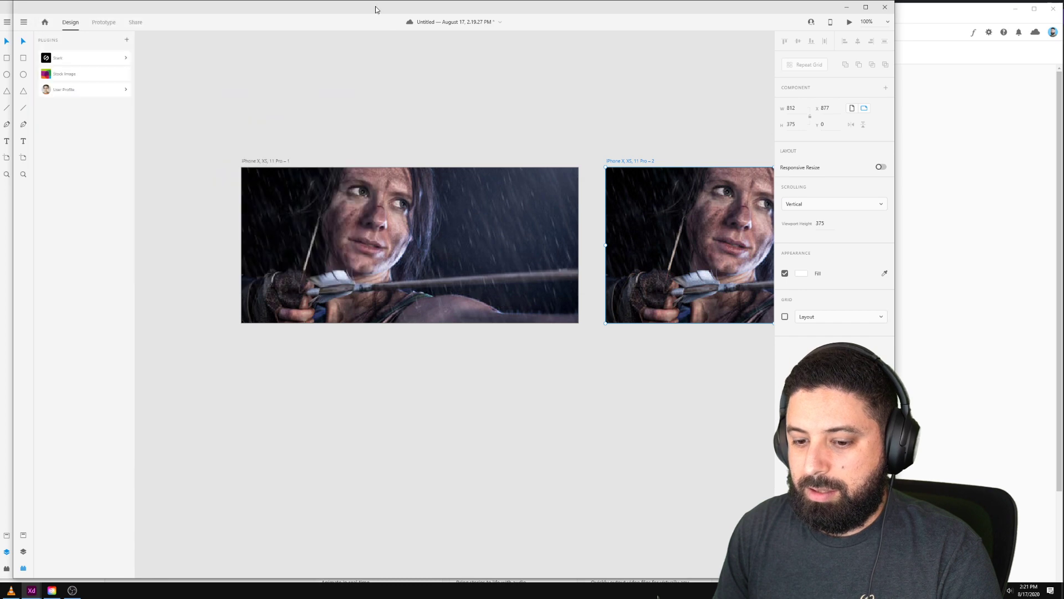
pyautogui.click(126, 39)
pyautogui.click(201, 51)
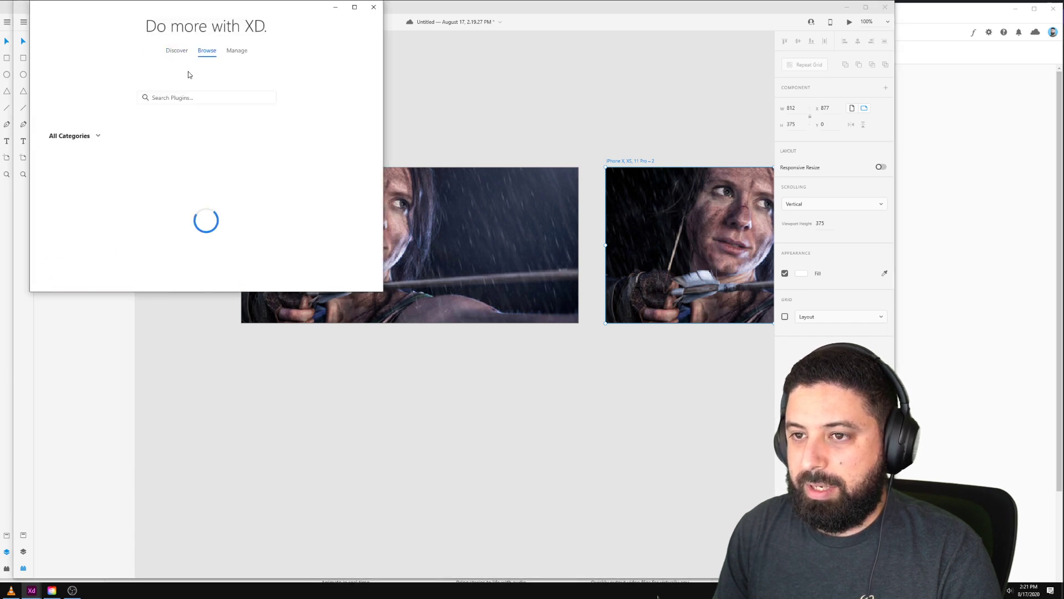
pyautogui.click(188, 98)
pyautogui.write('icon')
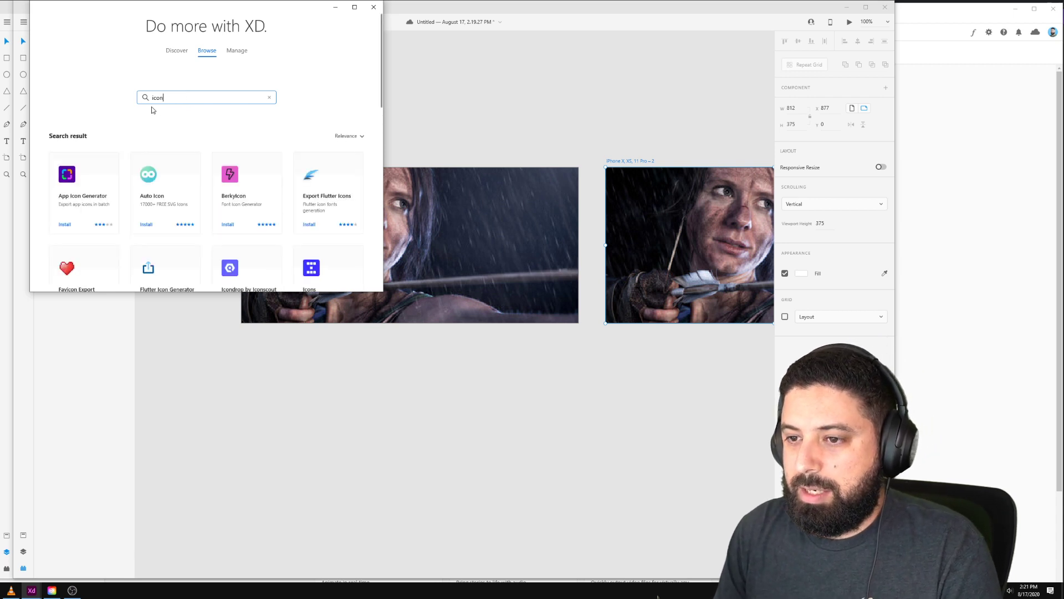
pyautogui.scroll(-4, 158, 110)
pyautogui.scroll(5, 151, 110)
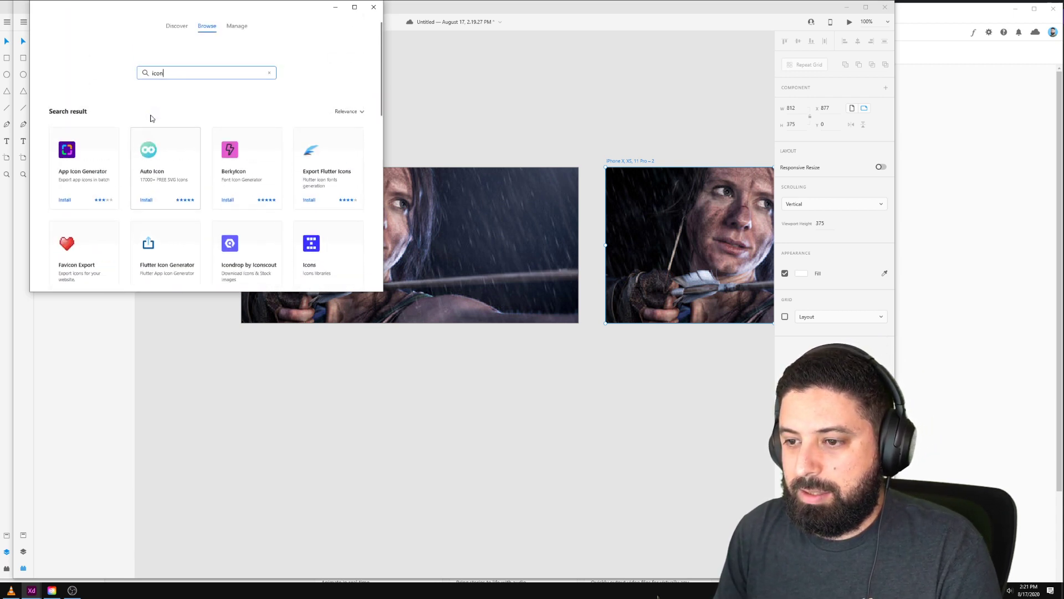
# Step: Browse the most popular plugins in the library, start installing Icons 4 Design and close the library
pyautogui.click(180, 54)
pyautogui.scroll(-2, 135, 182)
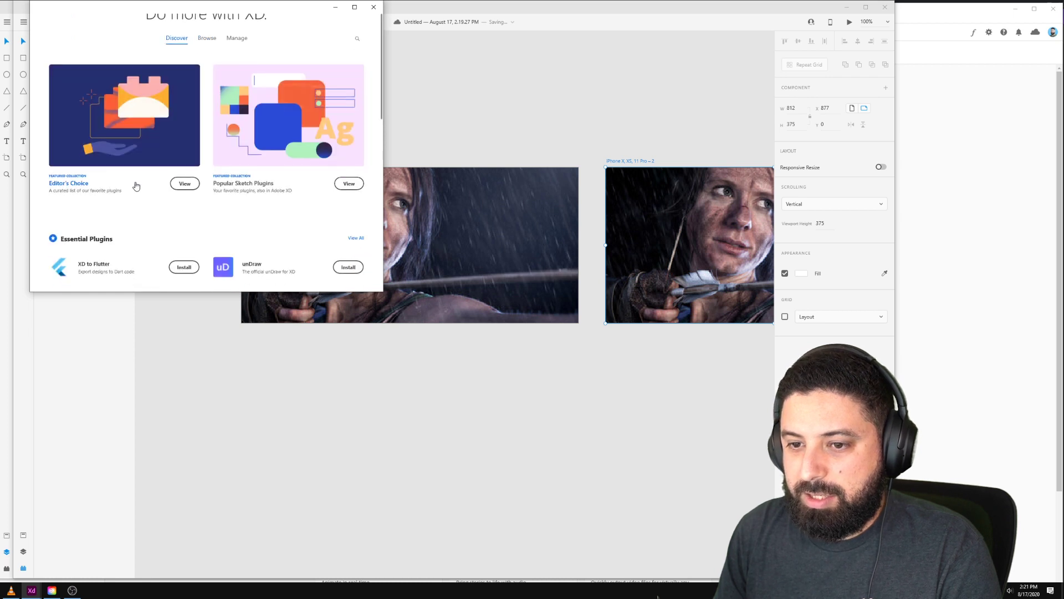
pyautogui.scroll(2, 192, 67)
pyautogui.click(206, 51)
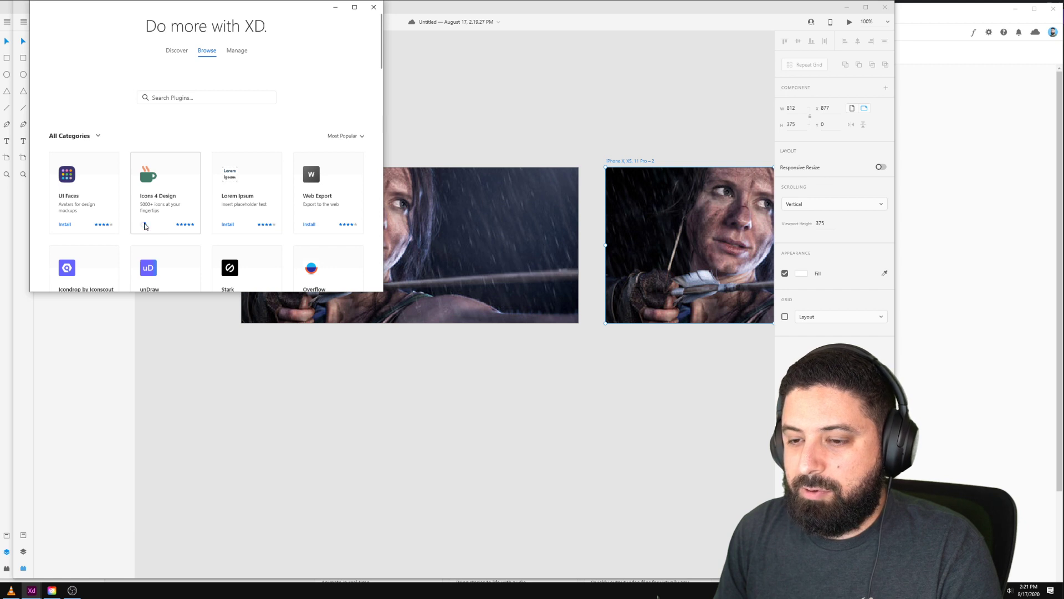
pyautogui.click(145, 225)
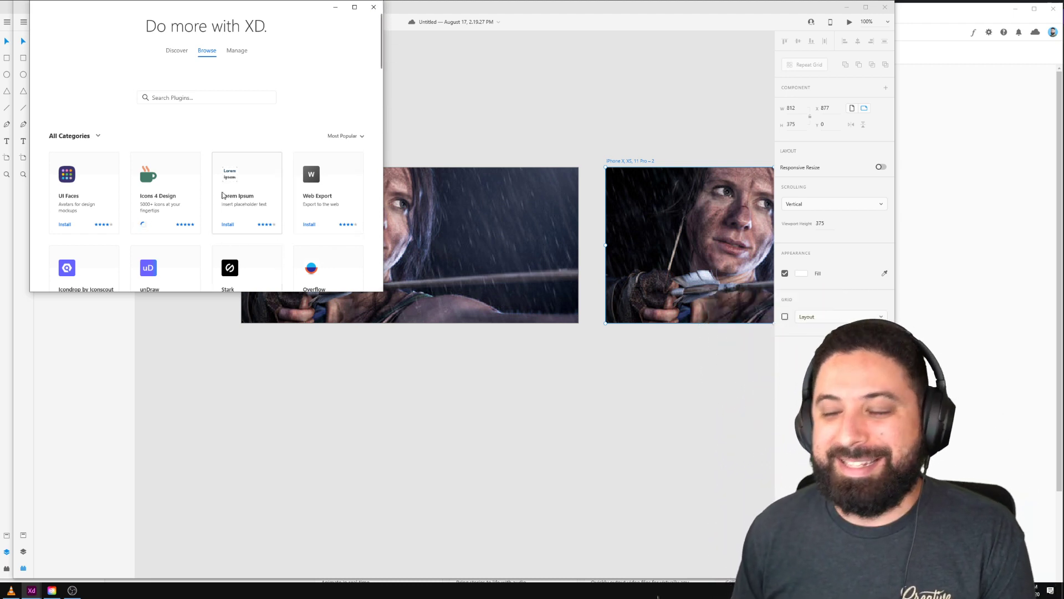
pyautogui.click(374, 8)
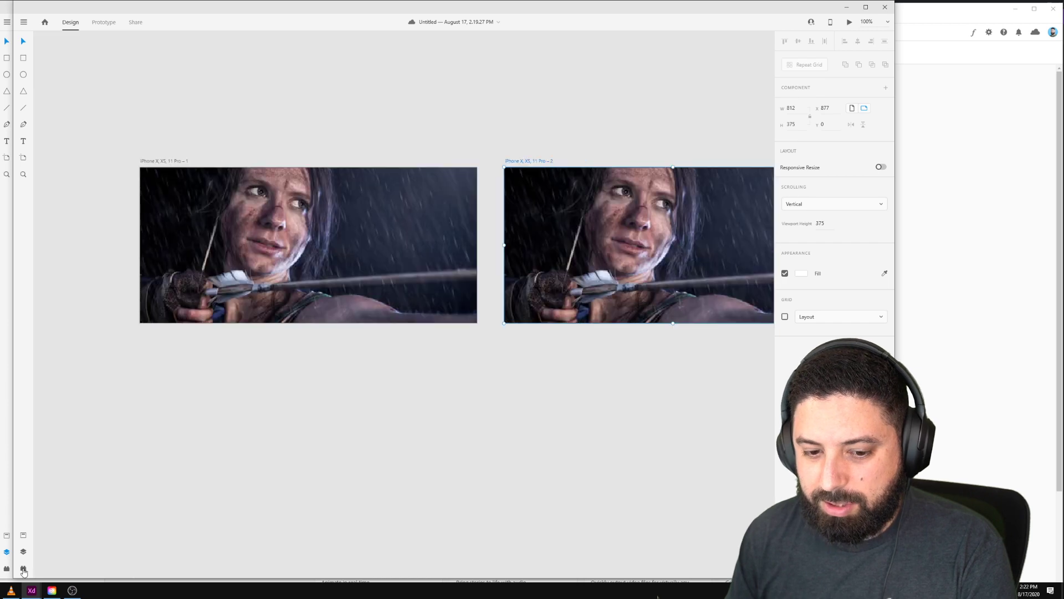
# Step: Check the installation progress of Icons 4 Design in the plugin library and on its details page
pyautogui.click(128, 40)
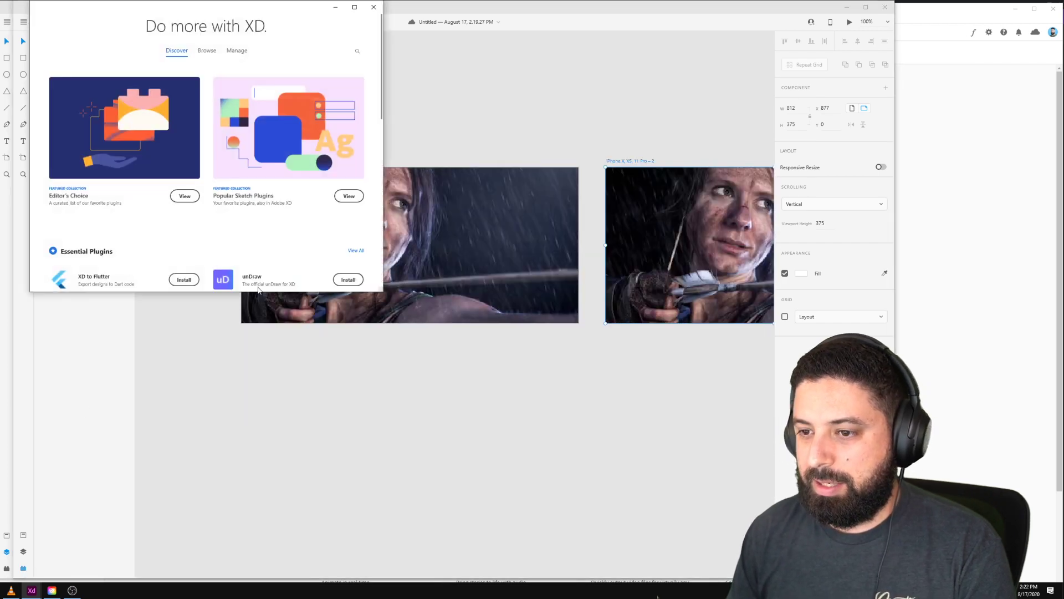
pyautogui.click(207, 51)
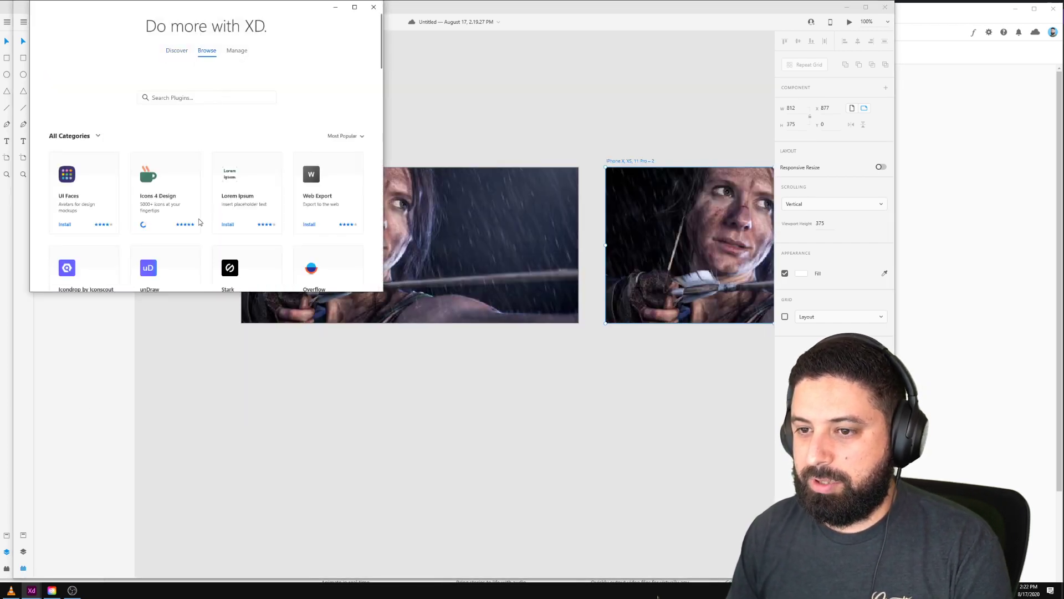
pyautogui.click(156, 213)
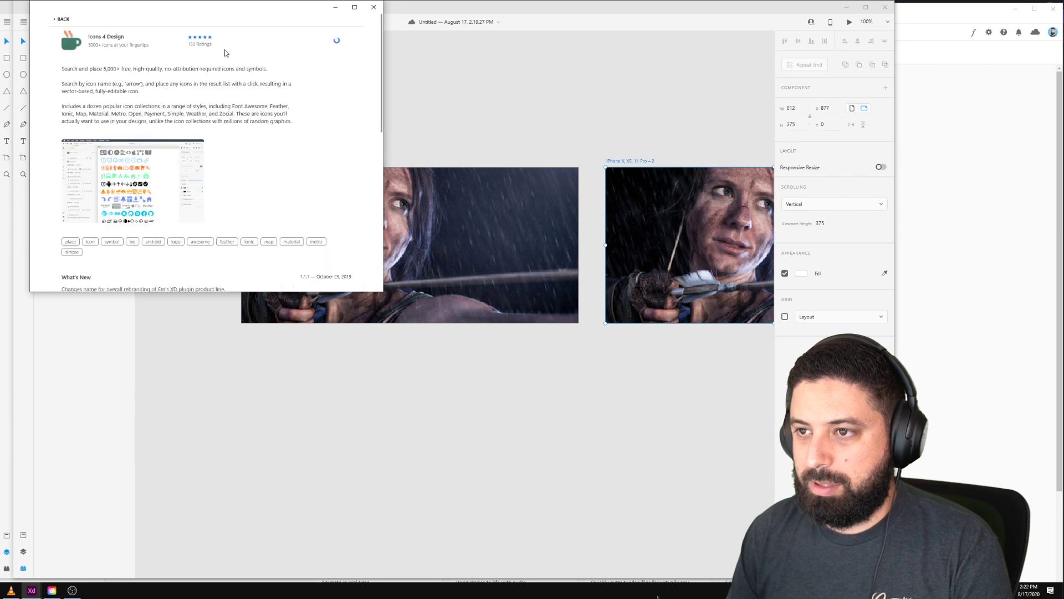
pyautogui.click(62, 18)
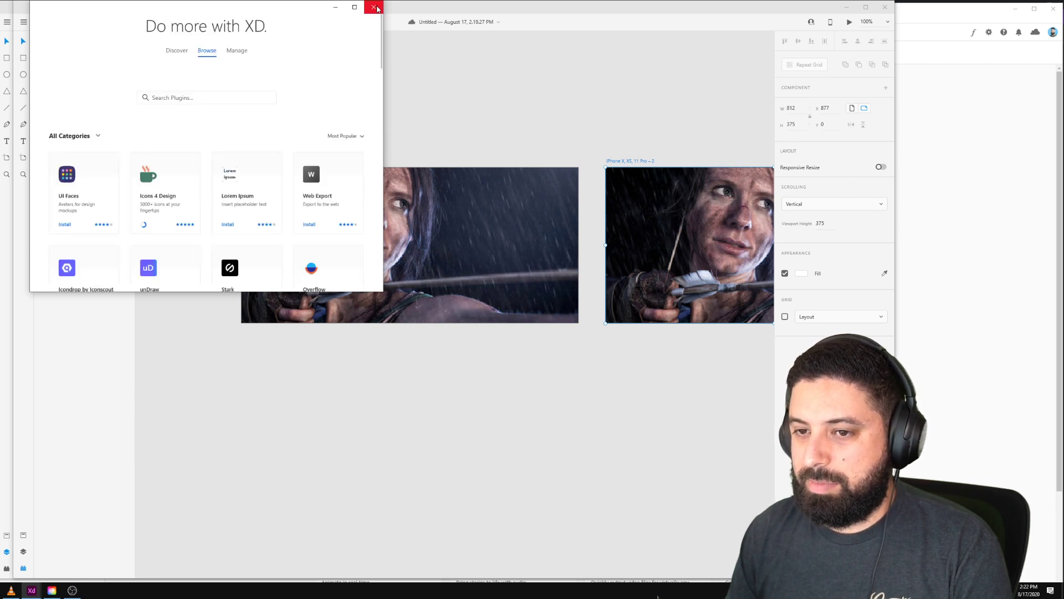
pyautogui.click(375, 8)
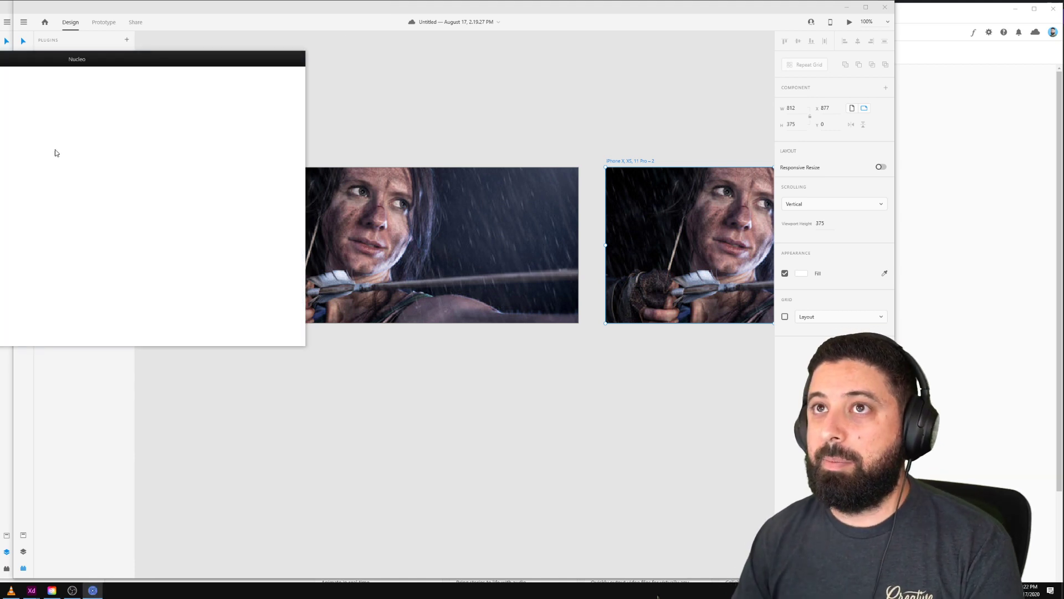
# Step: Switch to Nucleo, search the Nucleo icon set for "play" and limit the icons to the 24px grid size
pyautogui.moveTo(114, 64); pyautogui.dragTo(688, 79)
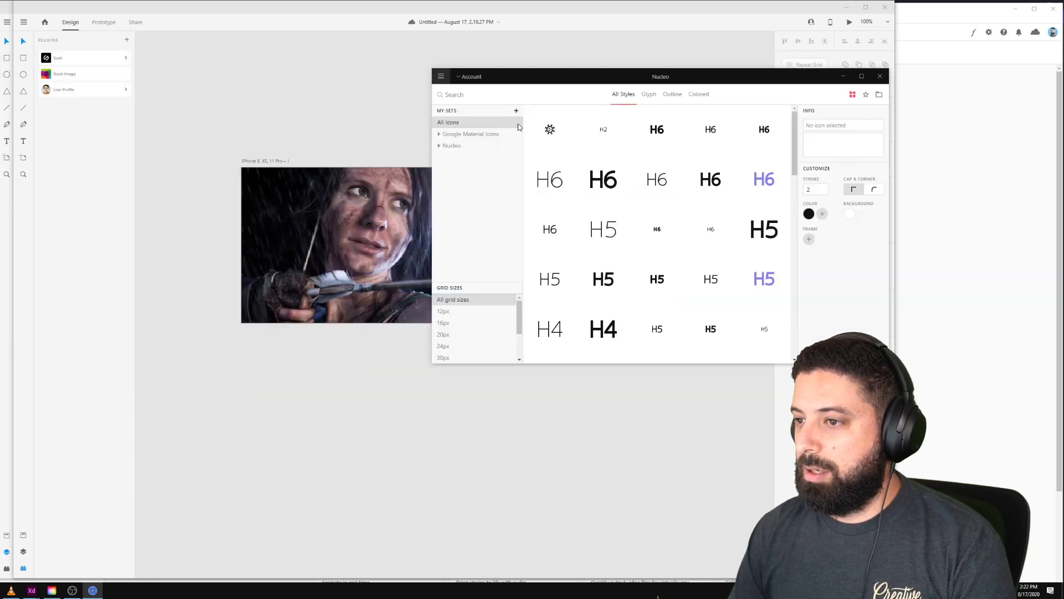
pyautogui.click(451, 145)
pyautogui.click(462, 95)
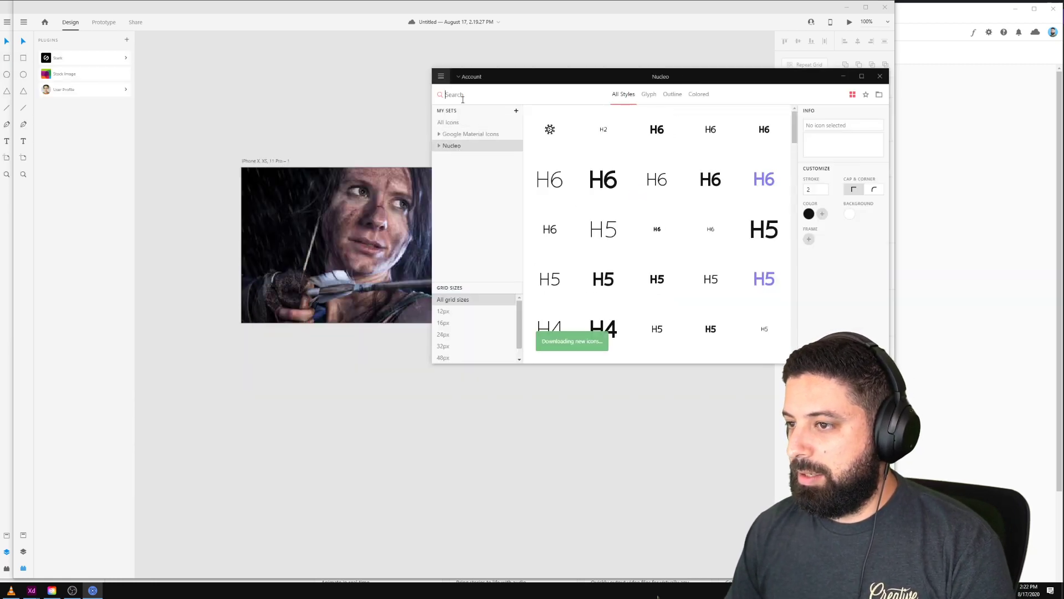
pyautogui.write('play')
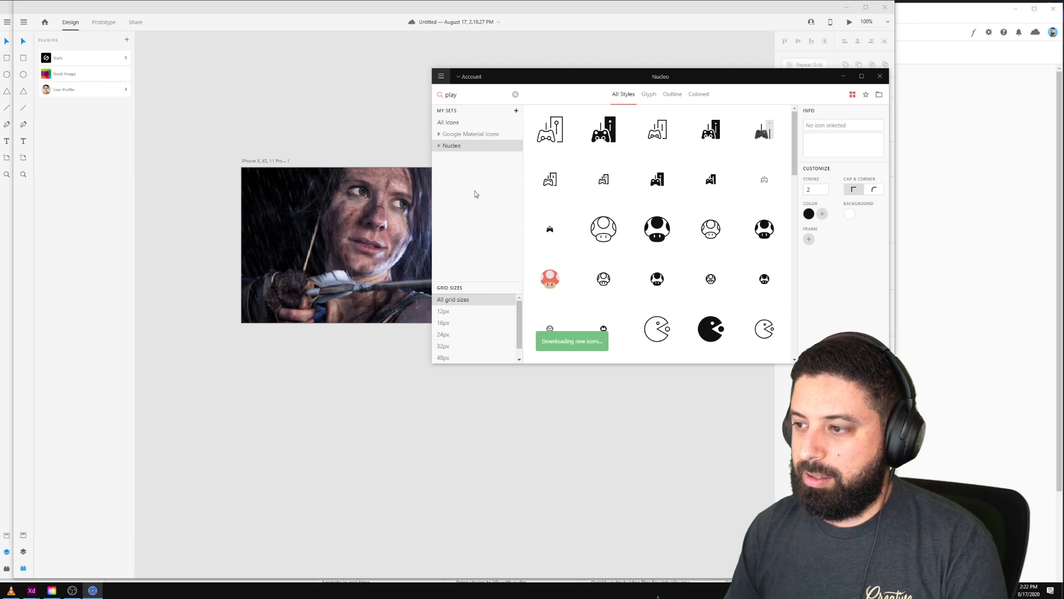
pyautogui.click(451, 323)
pyautogui.click(450, 334)
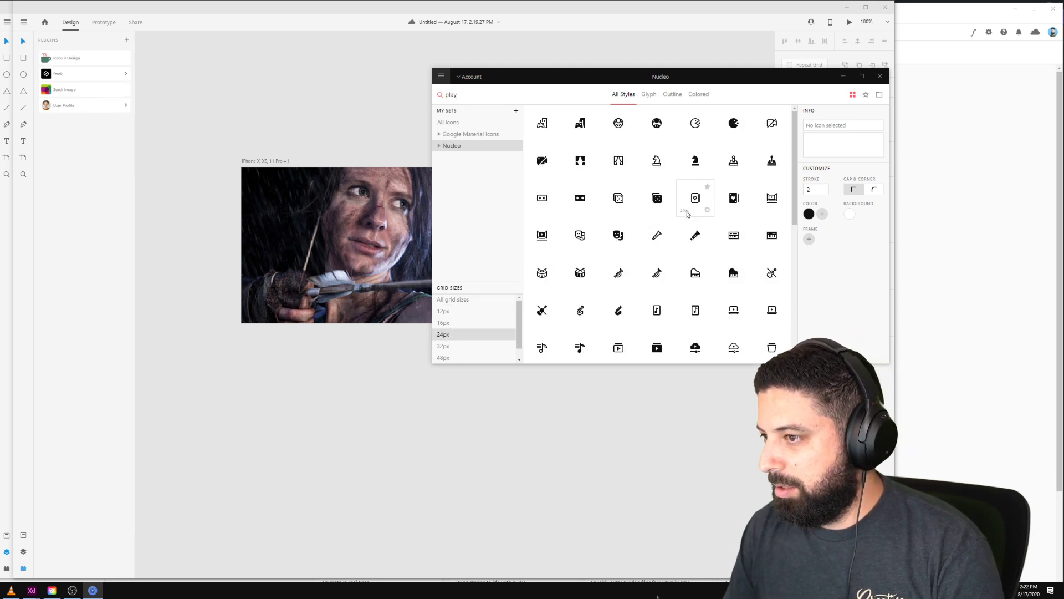
# Step: Filter the icons to the Glyph style and place two copies of the button-play icon below the first artboard
pyautogui.scroll(-3, 686, 214)
pyautogui.scroll(-6, 665, 253)
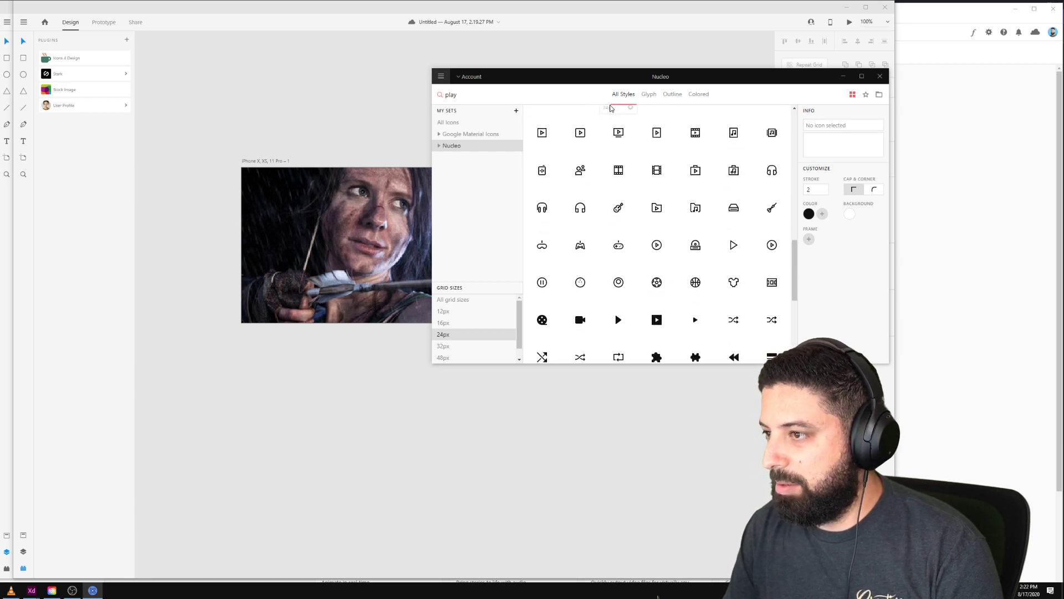
pyautogui.click(648, 94)
pyautogui.scroll(-8, 682, 253)
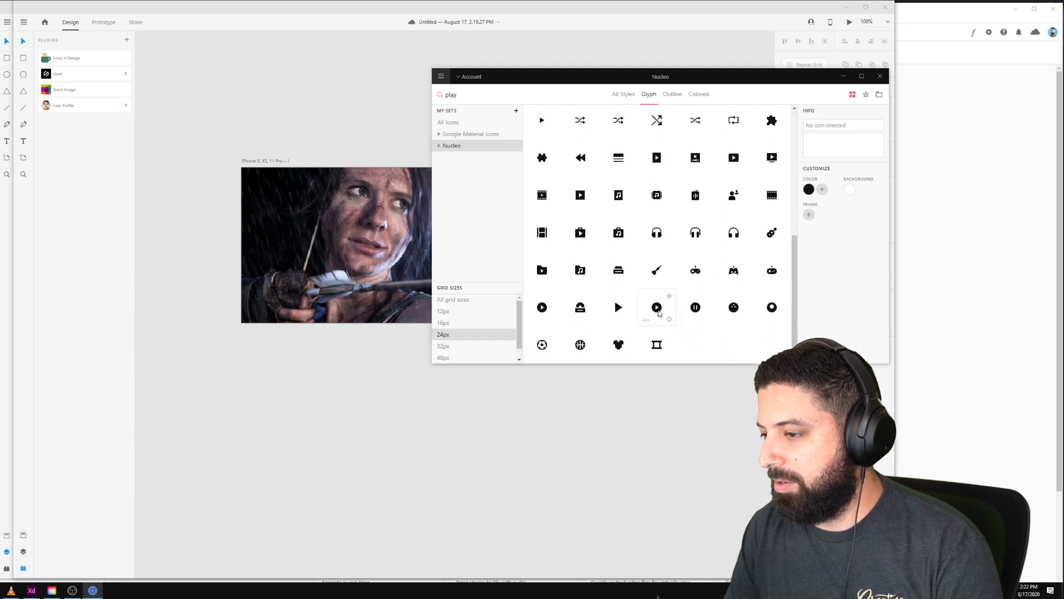
pyautogui.click(617, 311)
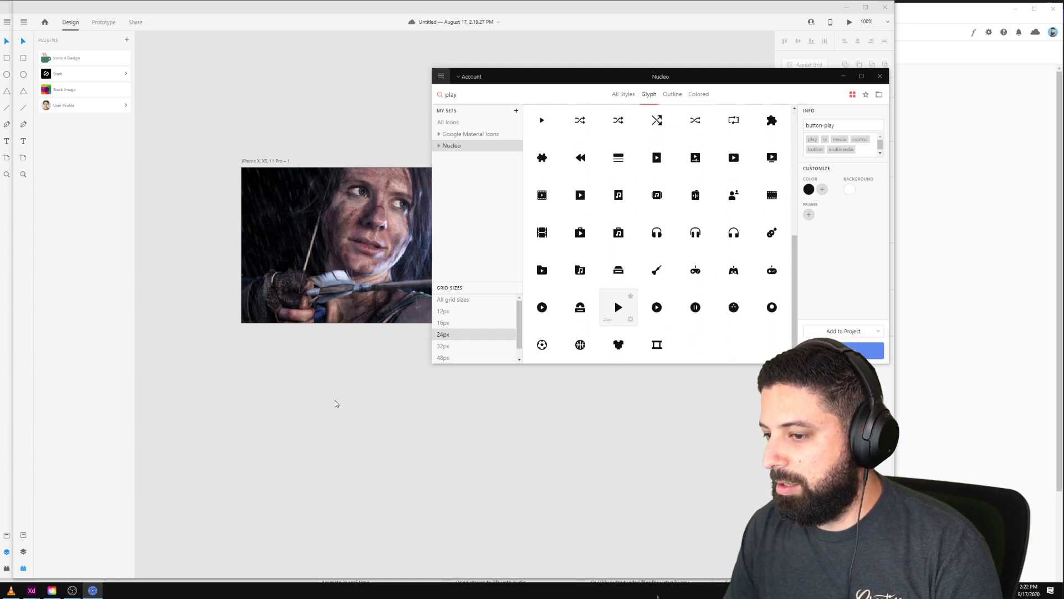
pyautogui.moveTo(624, 310); pyautogui.dragTo(346, 417)
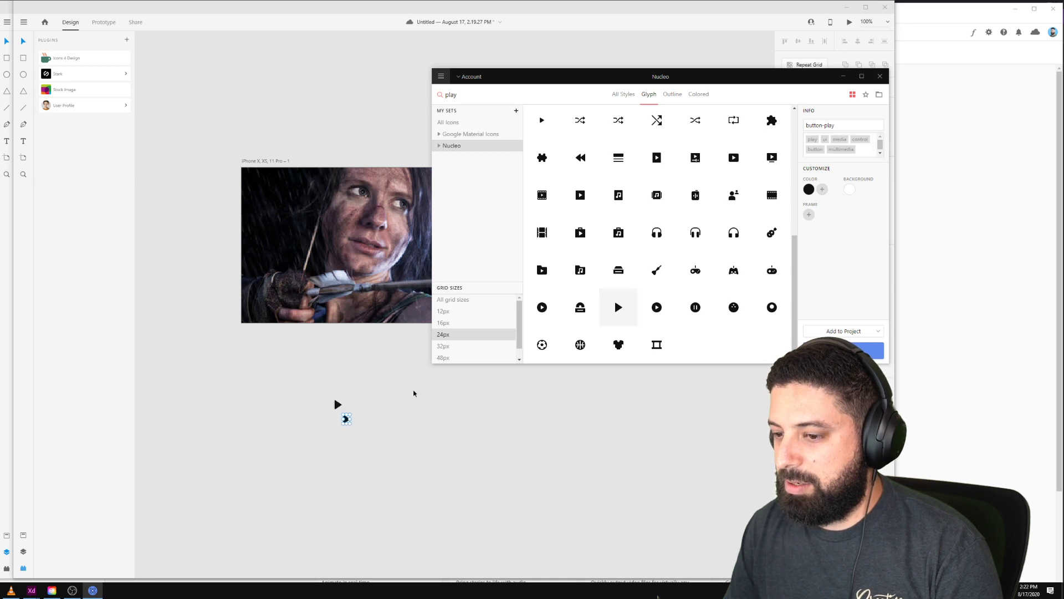
# Step: Draw a white circle about 126 × 126 centred on the first artboard in XD and remove its border
pyautogui.click(410, 255)
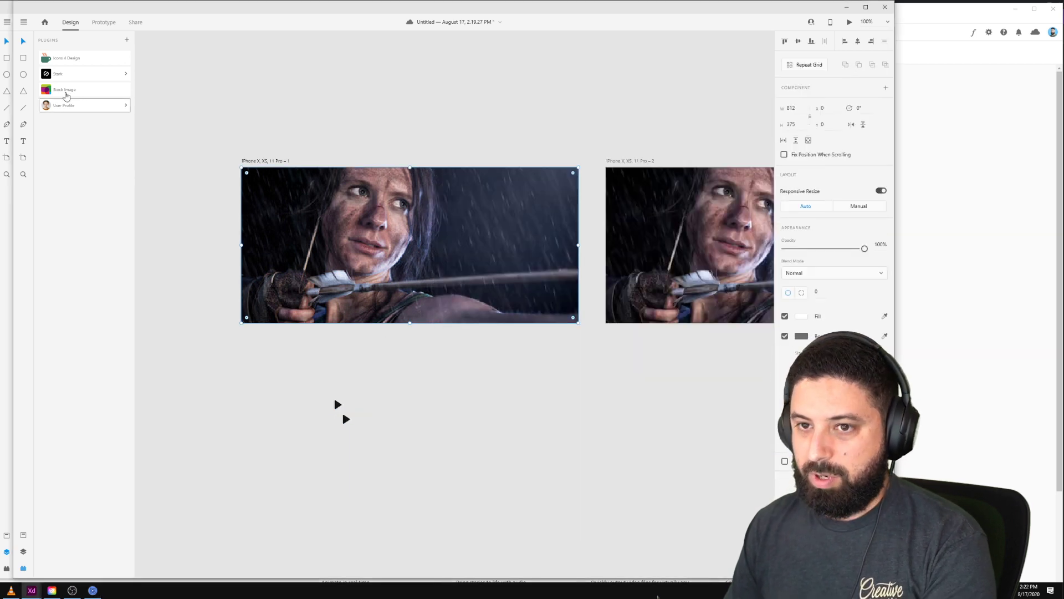
pyautogui.moveTo(409, 212)
pyautogui.mouseDown()
pyautogui.moveTo(410, 252)
pyautogui.moveTo(438, 202)
pyautogui.mouseUp()
pyautogui.click(783, 316)
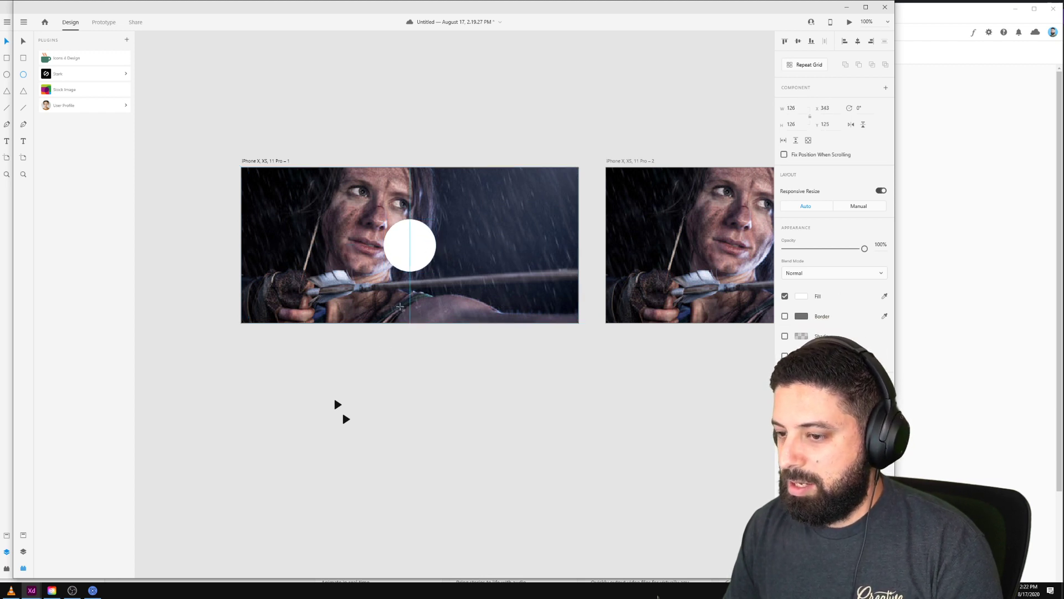
# Step: Place a copy of the play icon on the white circle, scale it to a height of 32 and centre it
pyautogui.click(338, 405)
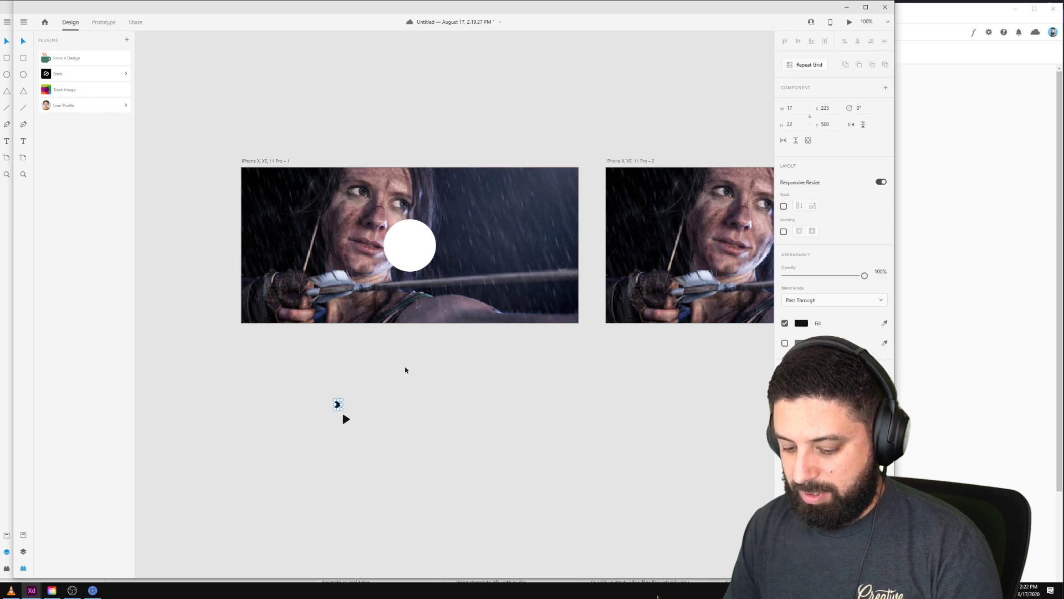
pyautogui.hotkey('ctrl', 'v')
pyautogui.scroll(6, 413, 244)
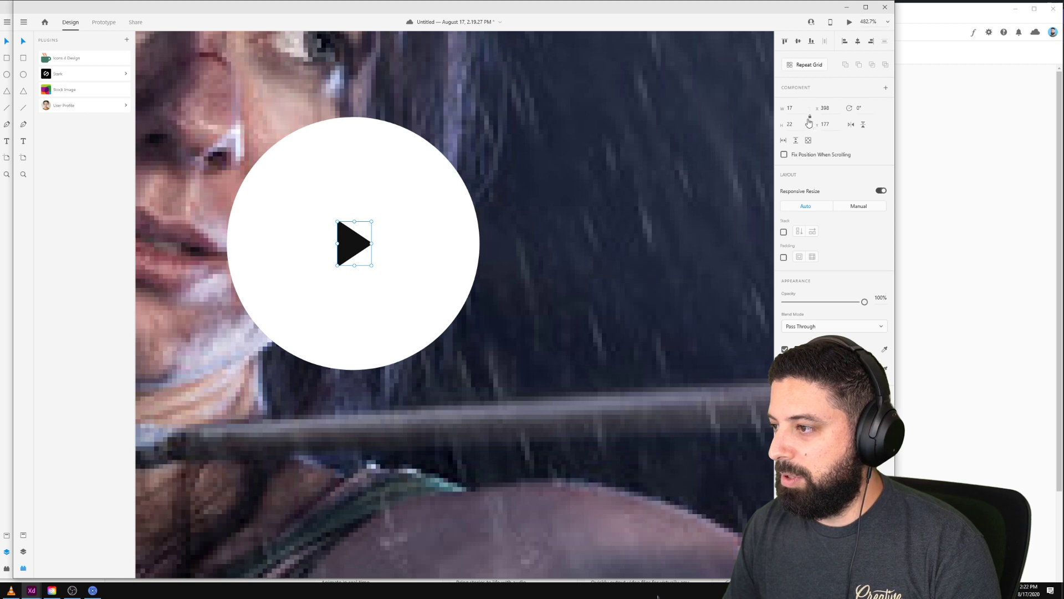
pyautogui.scroll(-5, 520, 257)
pyautogui.write('32')
pyautogui.press('Return')
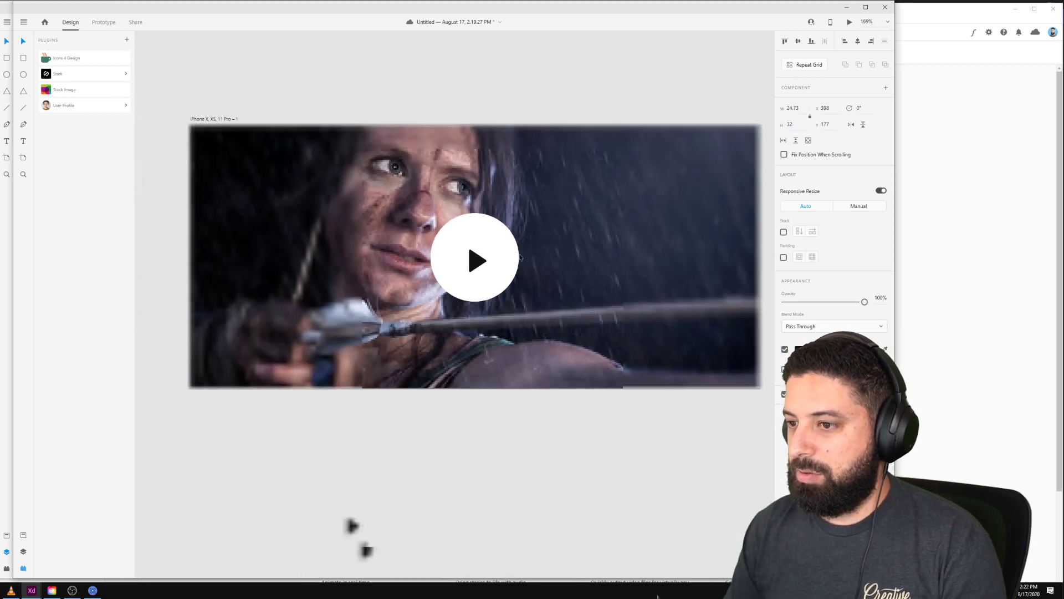
pyautogui.click(798, 41)
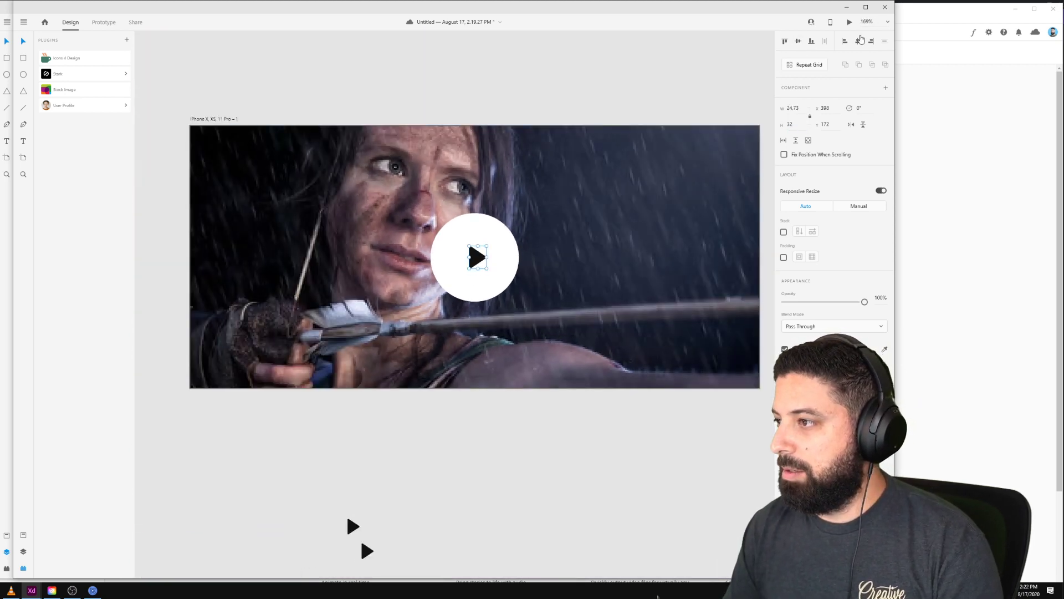
pyautogui.click(858, 41)
# Step: Shrink the white circle around its centre to about 88 × 88 and duplicate it in place
pyautogui.click(505, 234)
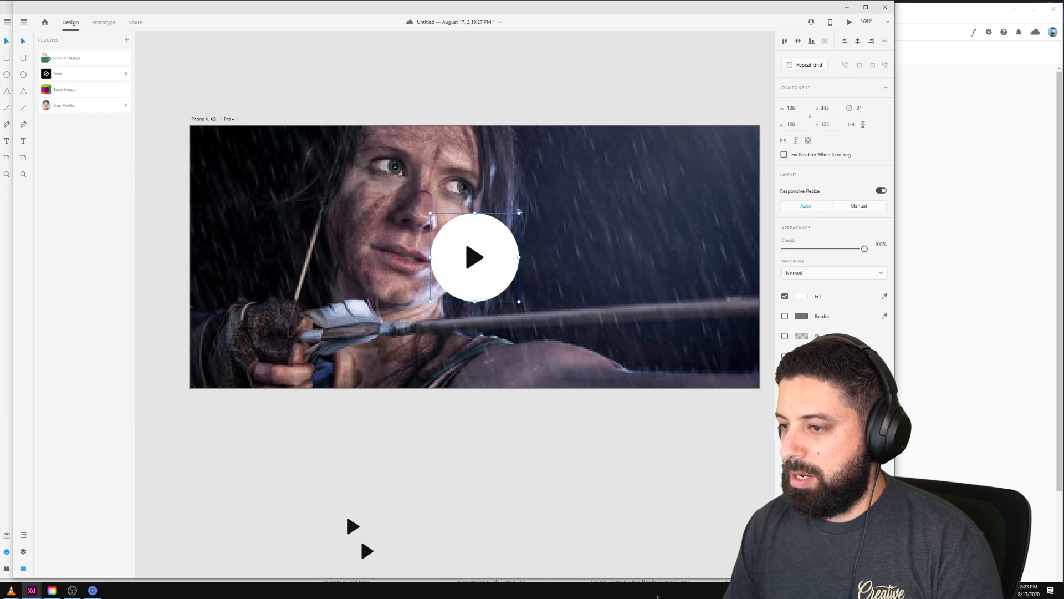
pyautogui.moveTo(520, 212); pyautogui.dragTo(499, 232)
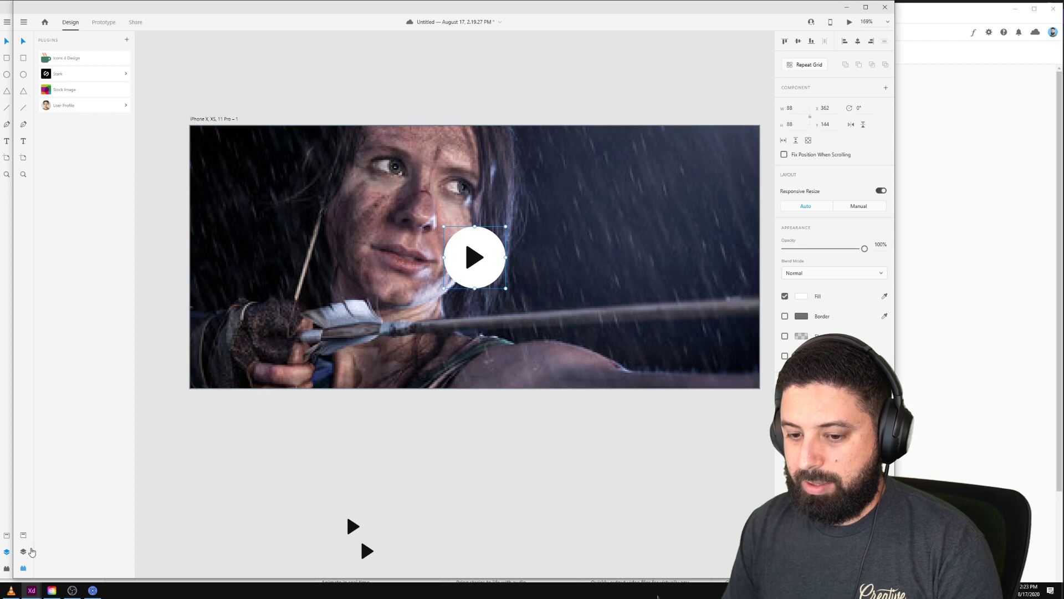
pyautogui.click(23, 551)
pyautogui.hotkey('ctrl', 'd')
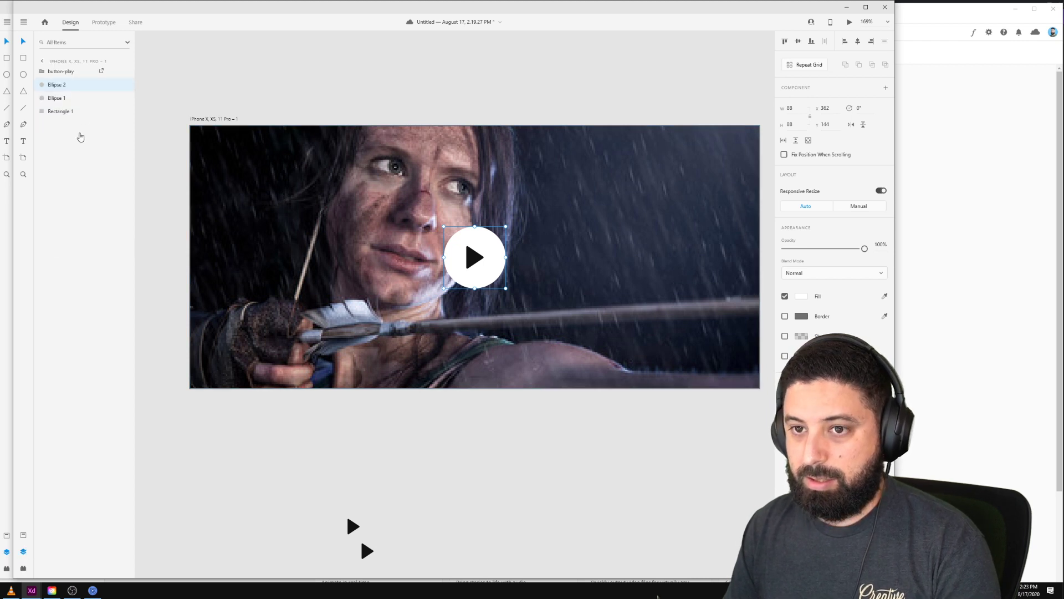
# Step: Enlarge the lower circle to about 120 × 120 and set the opacity of both circles to 60%
pyautogui.click(62, 99)
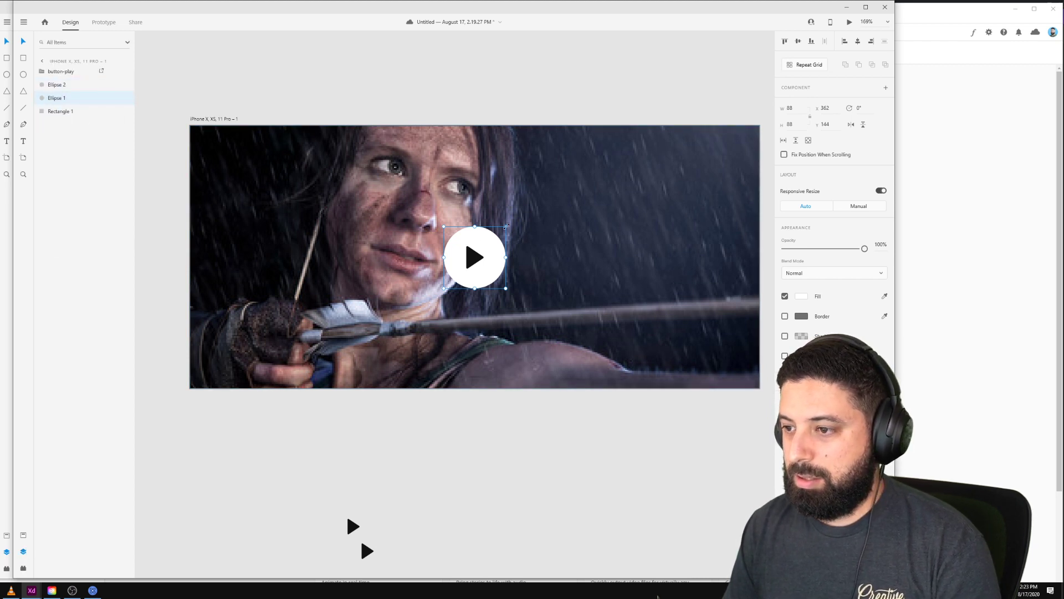
pyautogui.moveTo(508, 225); pyautogui.dragTo(518, 214)
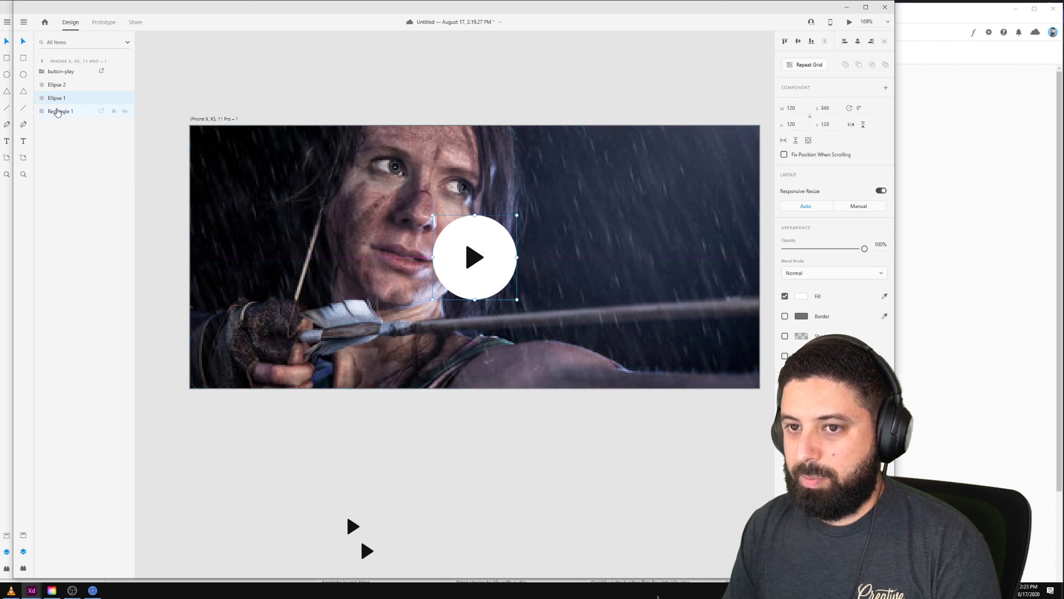
pyautogui.keyDown('shift'); pyautogui.click(57, 84); pyautogui.keyUp('shift')
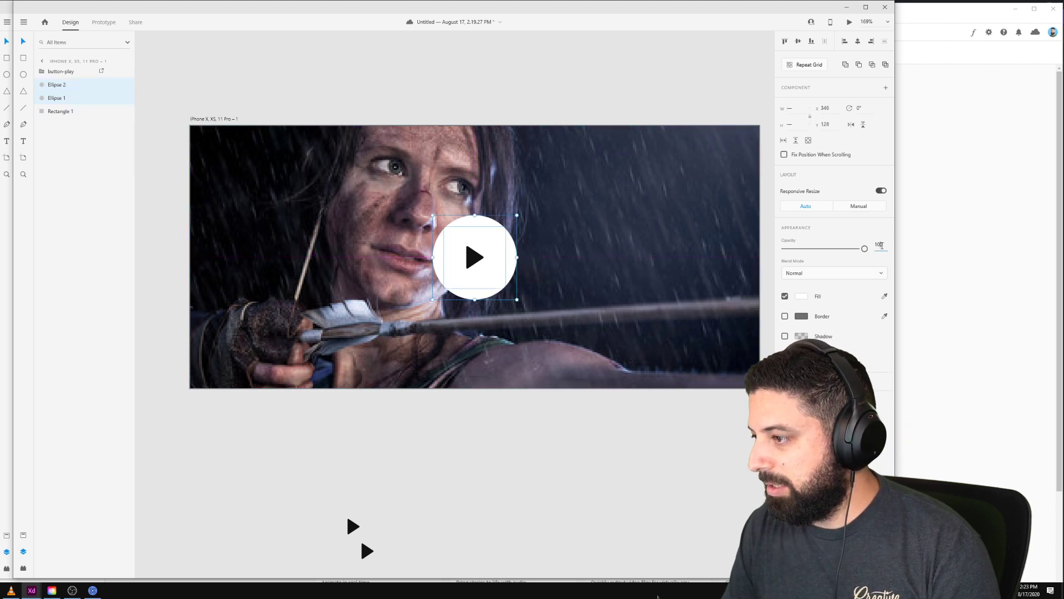
pyautogui.click(881, 245)
pyautogui.hotkey('shift', 'Down')
pyautogui.hotkey('shift', 'Down')
pyautogui.hotkey('shift', 'Down')
pyautogui.hotkey('shift', 'Down')
pyautogui.hotkey('shift', 'Down')
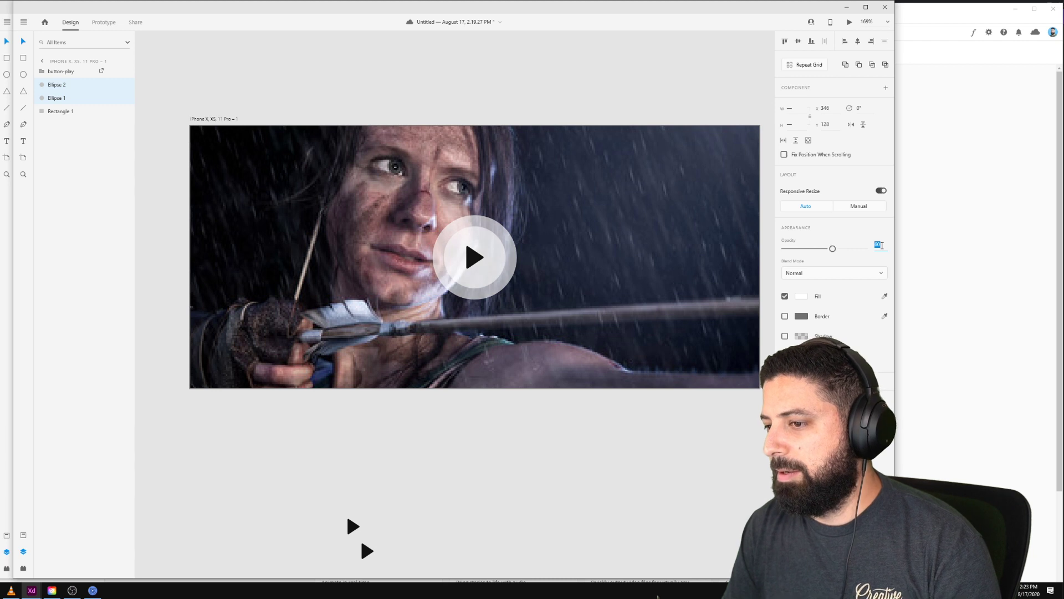
pyautogui.click(508, 104)
# Step: Duplicate the outer circle, order the copy below it and enlarge the copy to about 158 × 158
pyautogui.doubleClick(481, 228)
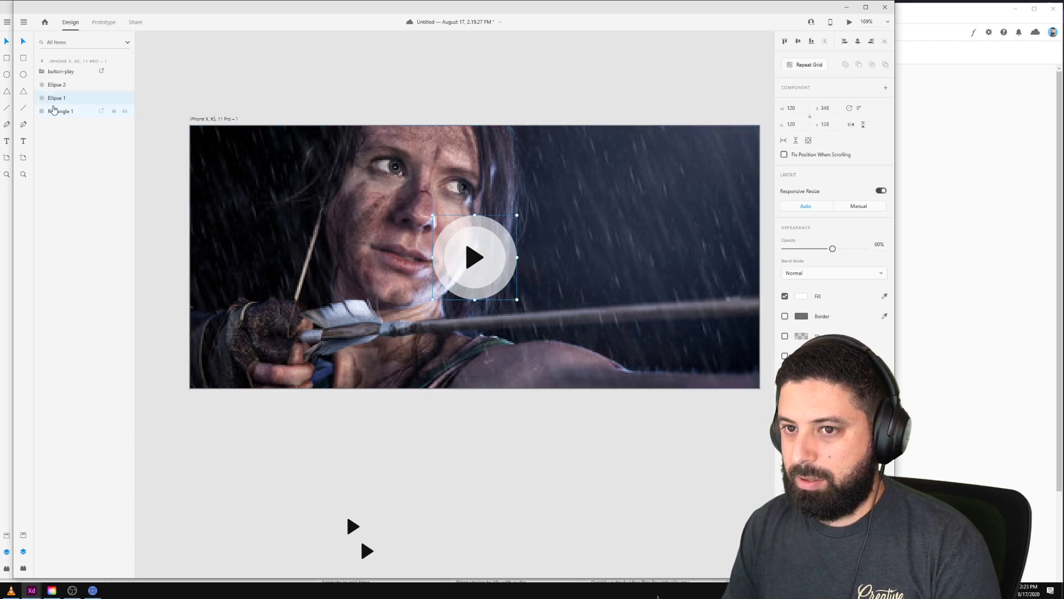
pyautogui.hotkey('ctrl', 'd')
pyautogui.moveTo(74, 100); pyautogui.dragTo(73, 117)
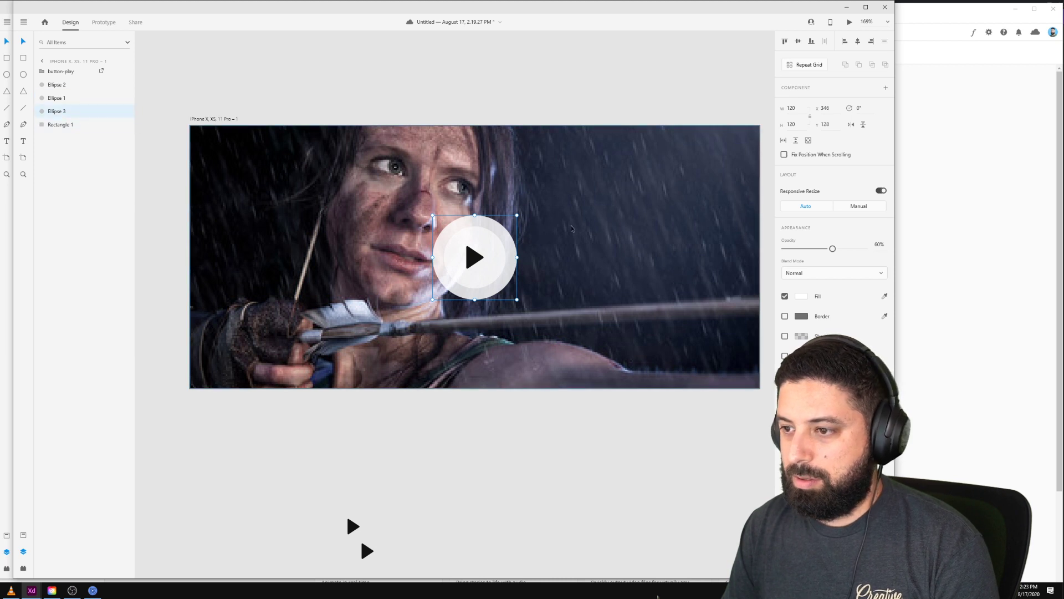
pyautogui.moveTo(518, 215); pyautogui.dragTo(530, 202)
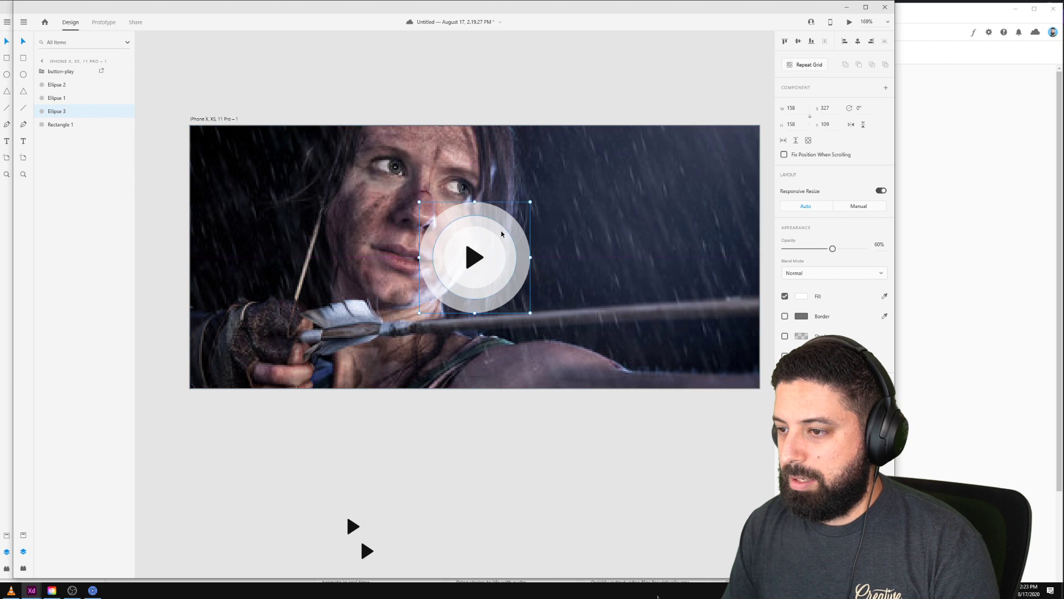
# Step: Shrink the three concentric circles of the play button, bringing the outermost to about 138 × 138
pyautogui.keyDown('shift'); pyautogui.click(438, 257); pyautogui.keyUp('shift')
pyautogui.keyDown('shift'); pyautogui.click(474, 233); pyautogui.keyUp('shift')
pyautogui.moveTo(531, 203); pyautogui.dragTo(522, 208)
pyautogui.click(520, 91)
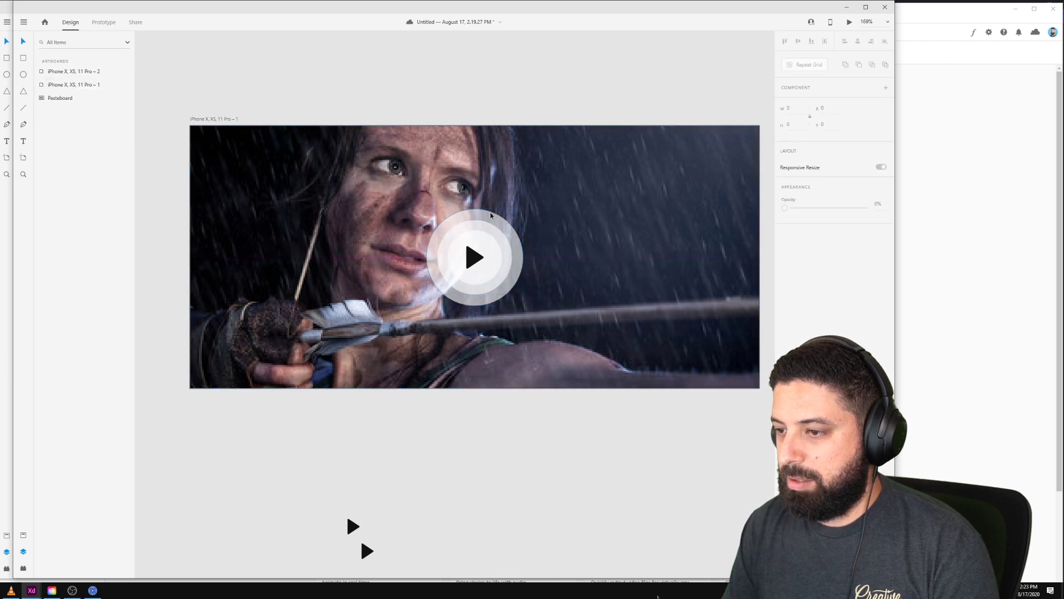
pyautogui.click(508, 225)
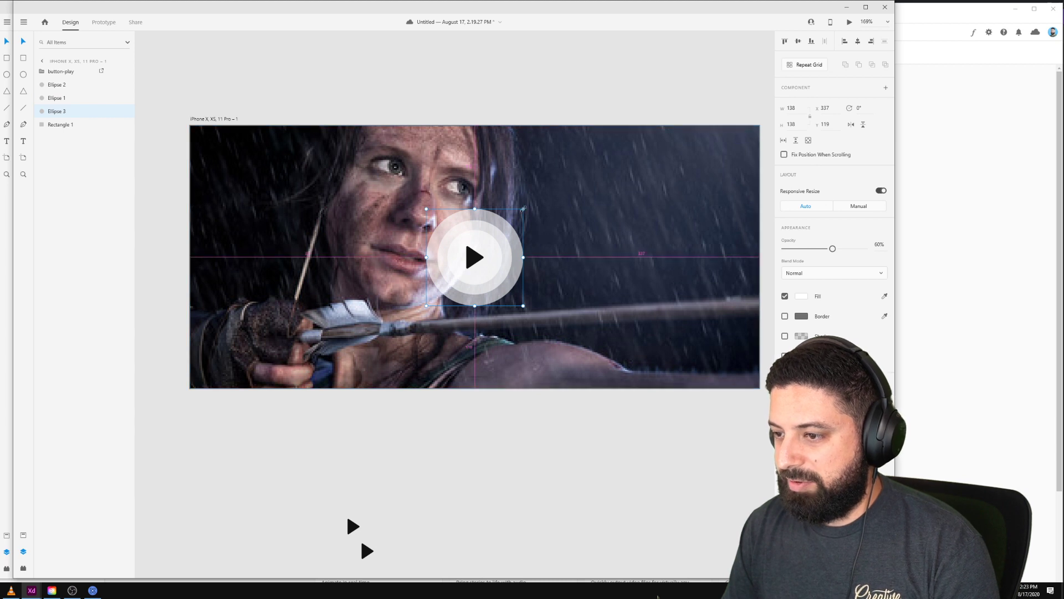
# Step: Recolour the play icon white and fill the three concentric circles with a crimson red
pyautogui.click(475, 257)
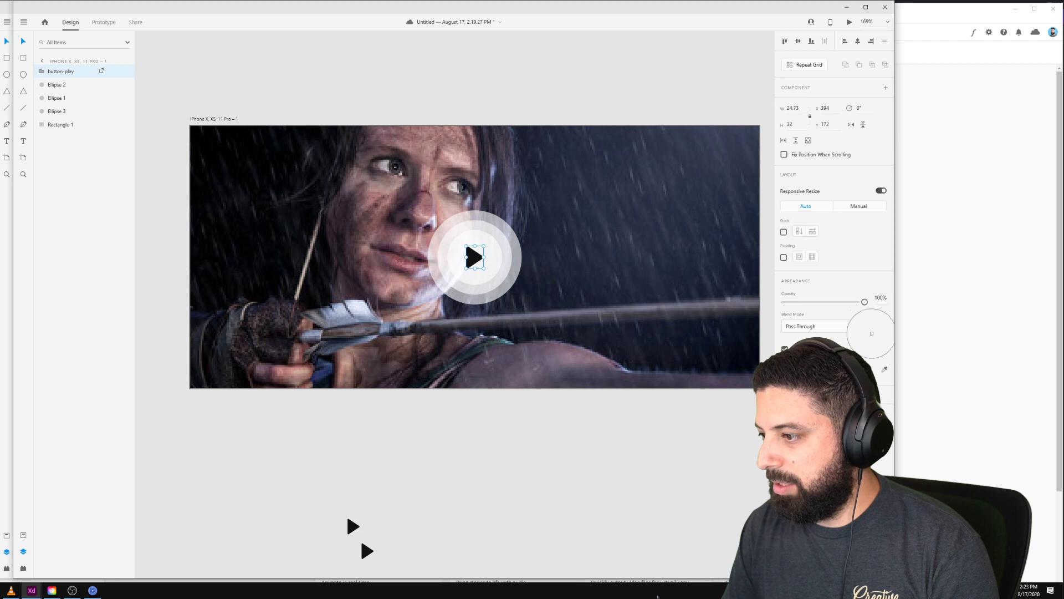
pyautogui.click(470, 245)
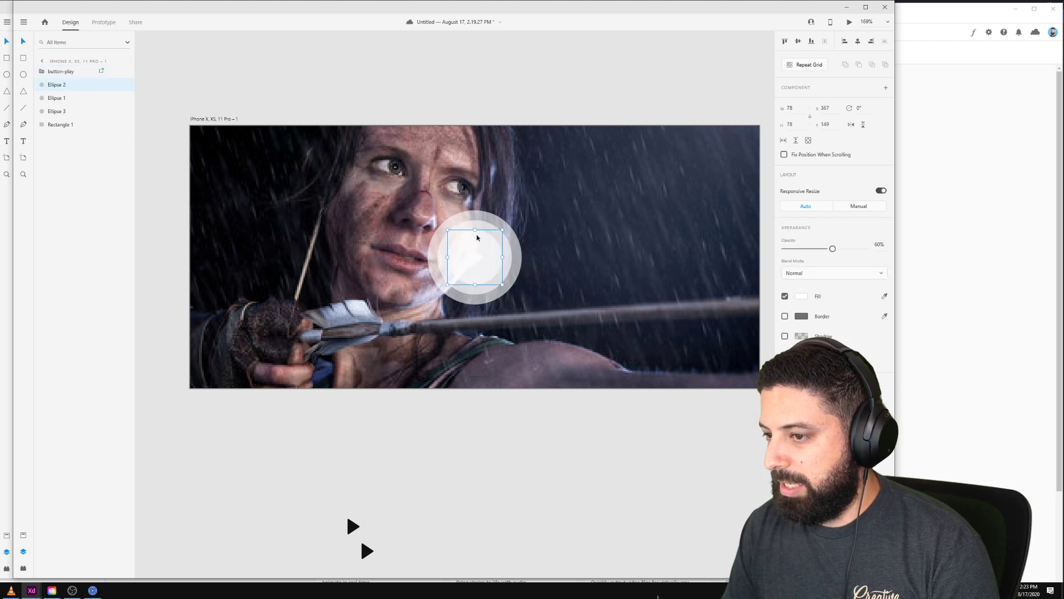
pyautogui.keyDown('shift'); pyautogui.click(478, 227); pyautogui.keyUp('shift')
pyautogui.keyDown('shift'); pyautogui.click(475, 214); pyautogui.keyUp('shift')
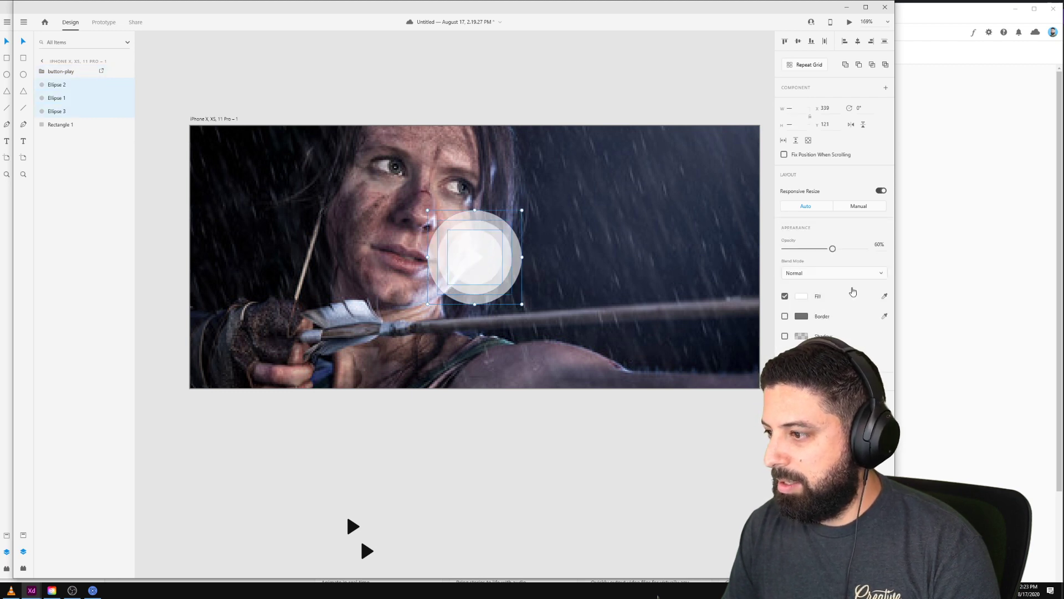
pyautogui.click(799, 296)
pyautogui.moveTo(736, 278); pyautogui.dragTo(761, 254)
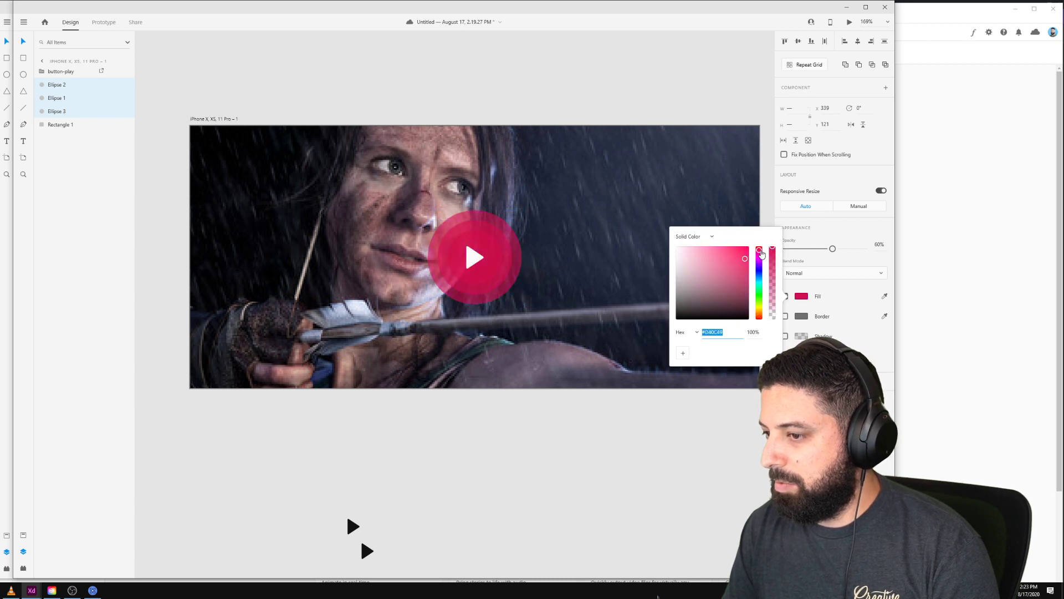
pyautogui.click(827, 237)
pyautogui.press('Escape')
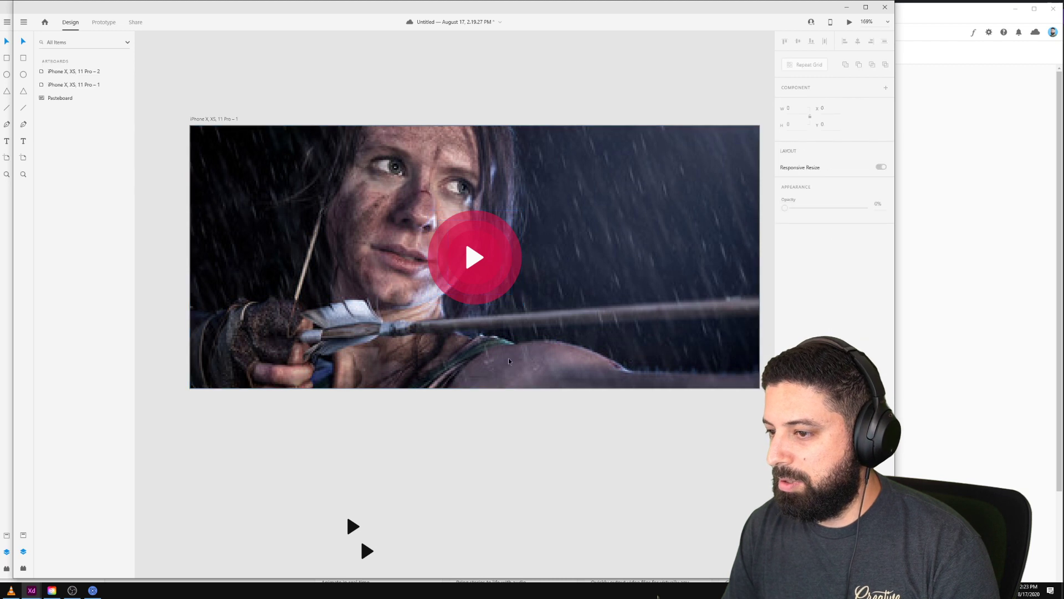
# Step: Lower the outer circle's opacity, set the middle circle to 40% and the inner circle to 61%
pyautogui.doubleClick(498, 261)
pyautogui.moveTo(858, 248); pyautogui.dragTo(821, 250)
pyautogui.click(517, 254)
pyautogui.click(502, 231)
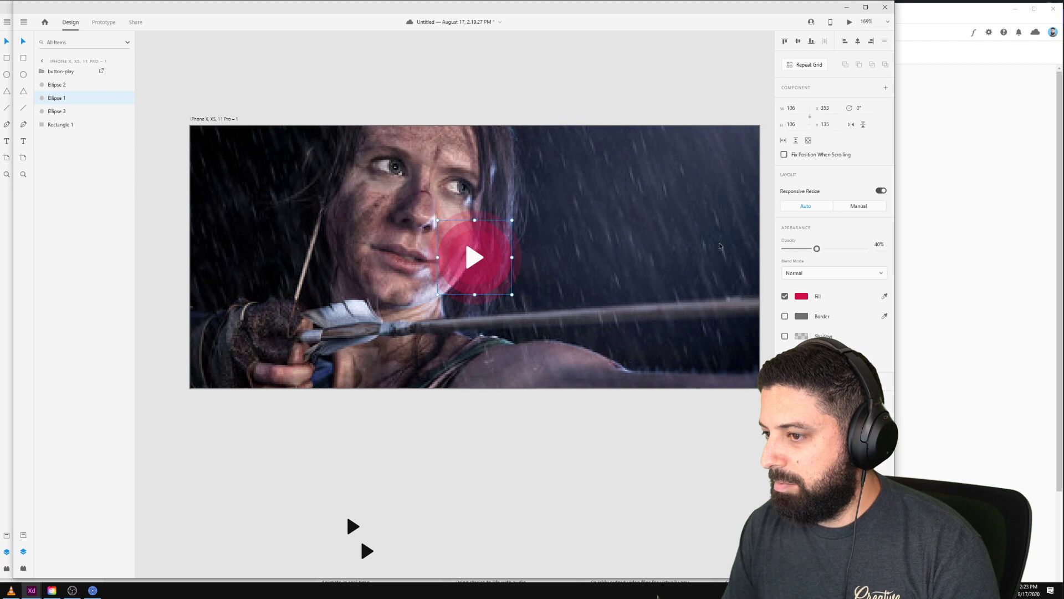
pyautogui.click(489, 249)
pyautogui.moveTo(805, 249); pyautogui.dragTo(832, 248)
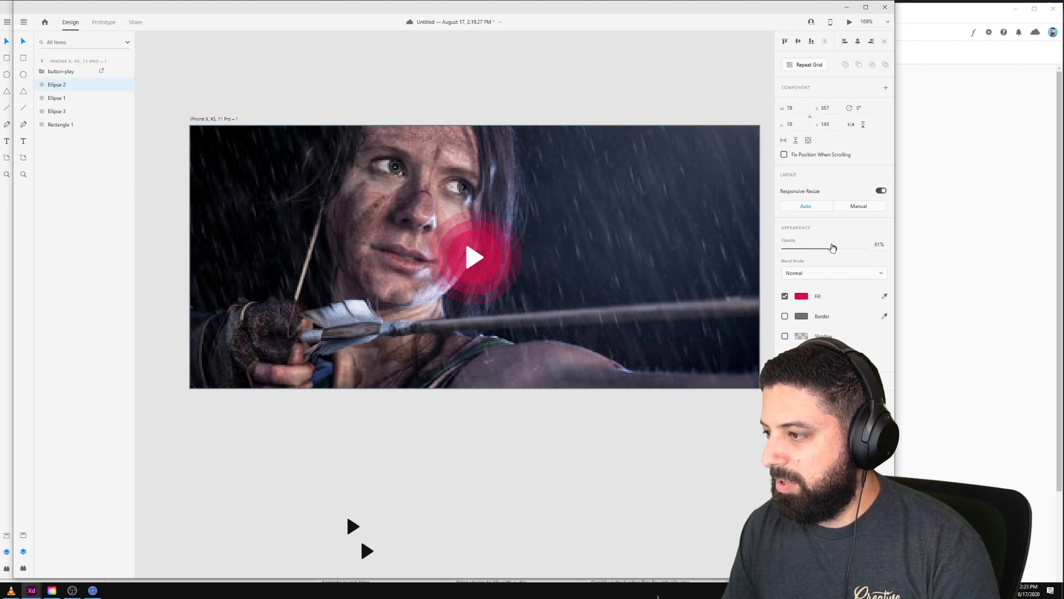
pyautogui.click(498, 67)
# Step: Move the second artboard, without the play button, to the left of the first artboard
pyautogui.scroll(-5, 493, 86)
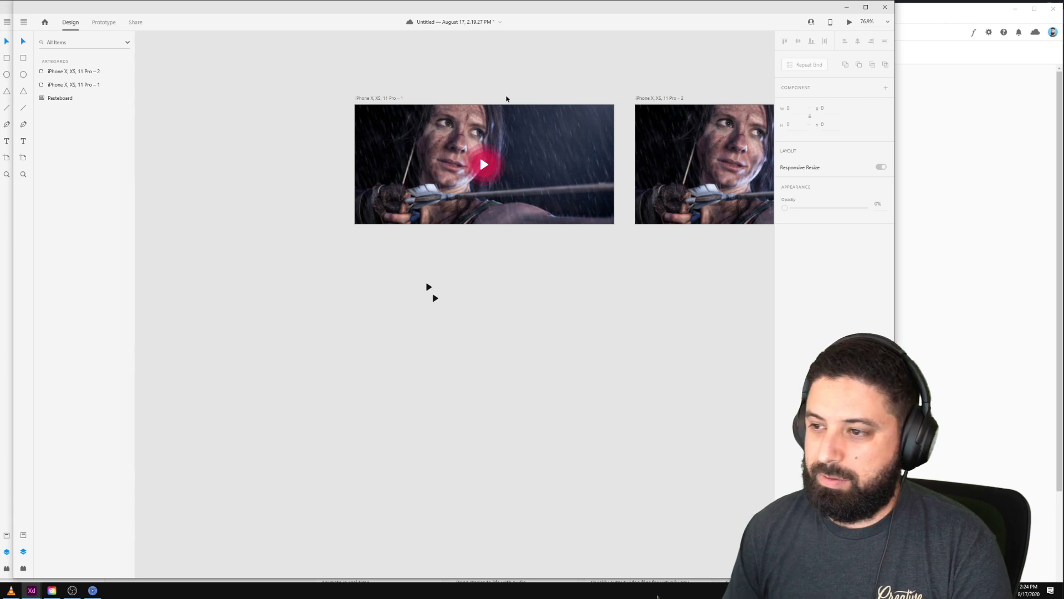
pyautogui.hscroll(5, 438, 98)
pyautogui.scroll(1, 438, 97)
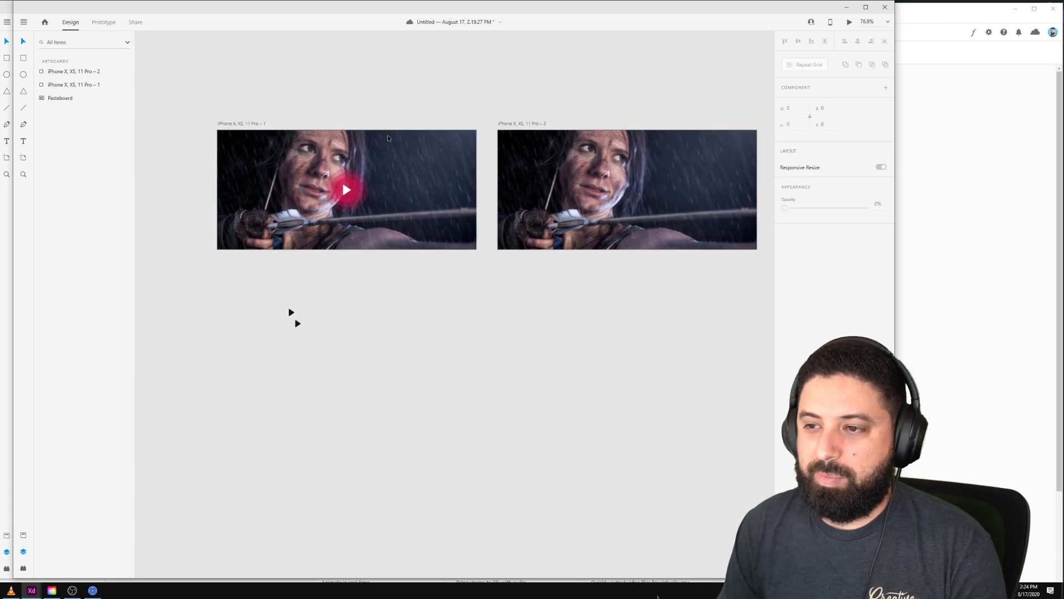
pyautogui.scroll(5, 353, 183)
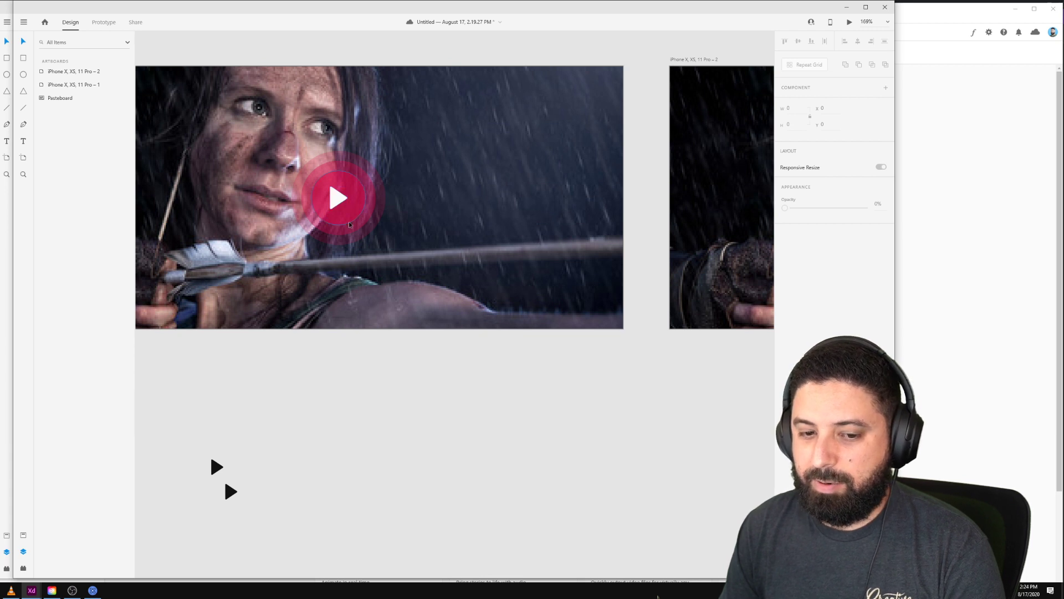
pyautogui.scroll(-2, 376, 285)
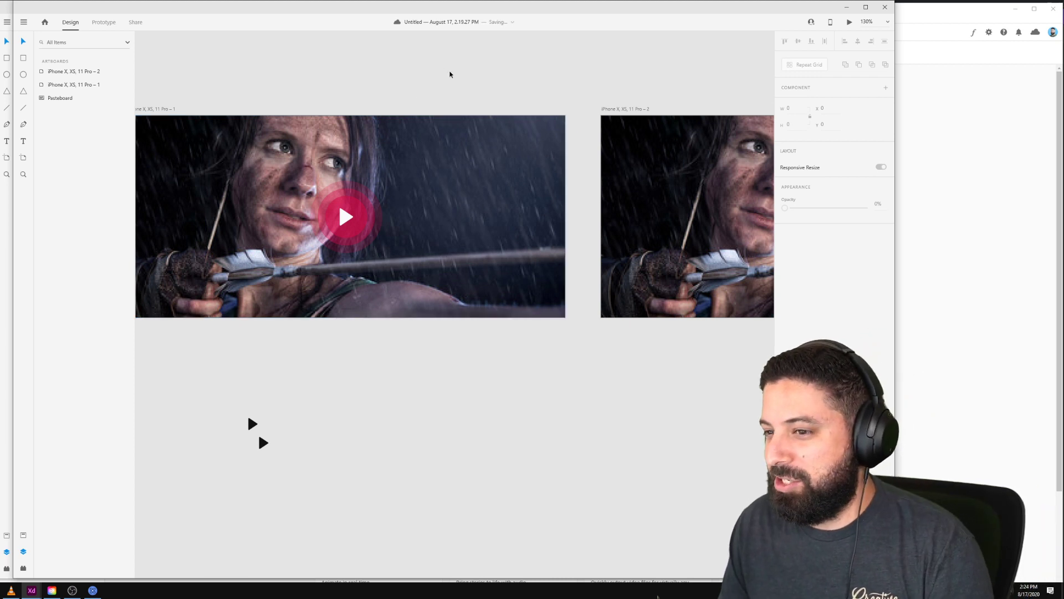
pyautogui.hscroll(5, 449, 74)
pyautogui.scroll(-4, 452, 99)
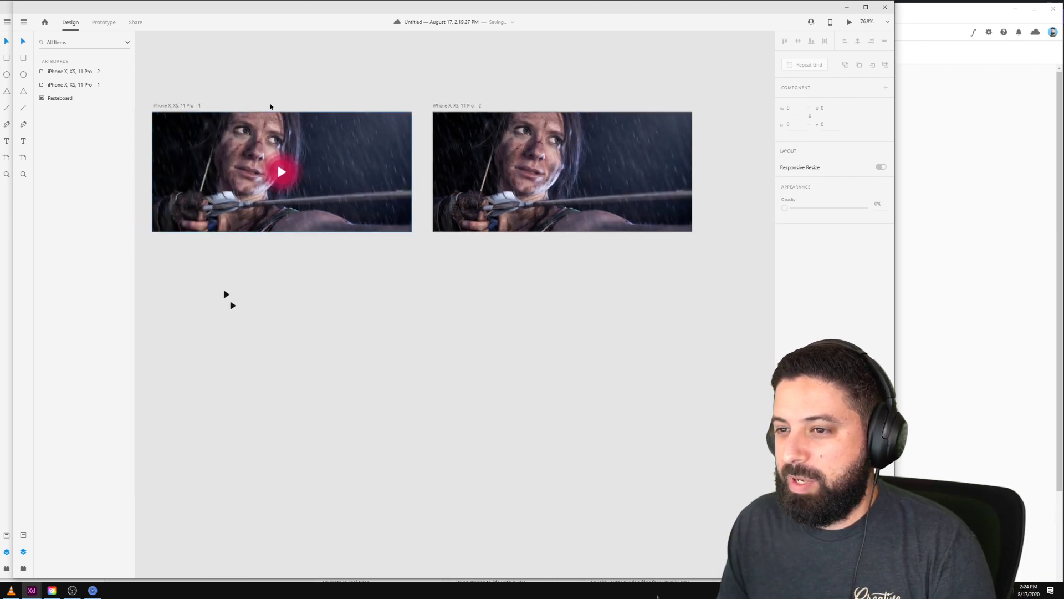
pyautogui.hscroll(-5, 271, 107)
pyautogui.moveTo(615, 116); pyautogui.dragTo(118, 117)
pyautogui.click(333, 102)
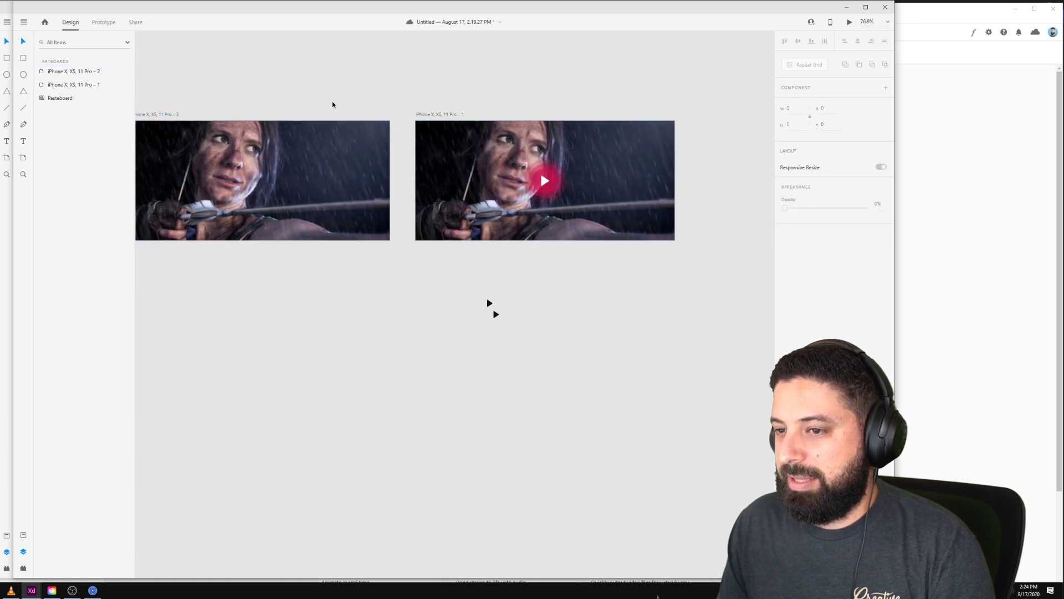
# Step: Switch to Nucleo, search the icons for "pause" and place the plain pause icon on the XD pasteboard below the artboards
pyautogui.click(556, 182)
pyautogui.press('super+t')
pyautogui.press('t')
pyautogui.press('t')
pyautogui.press('t')
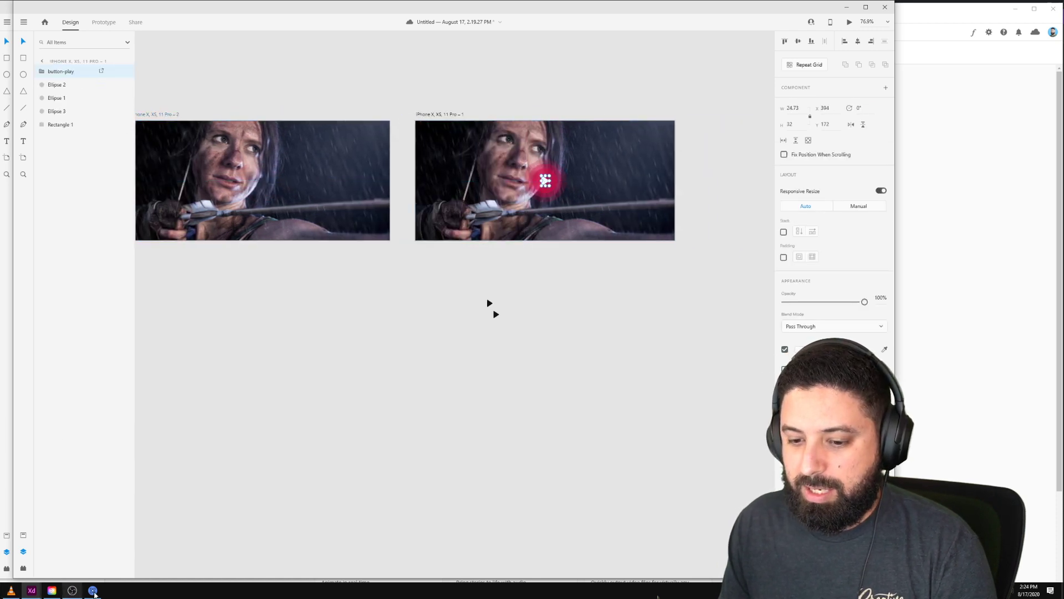
pyautogui.press('Return')
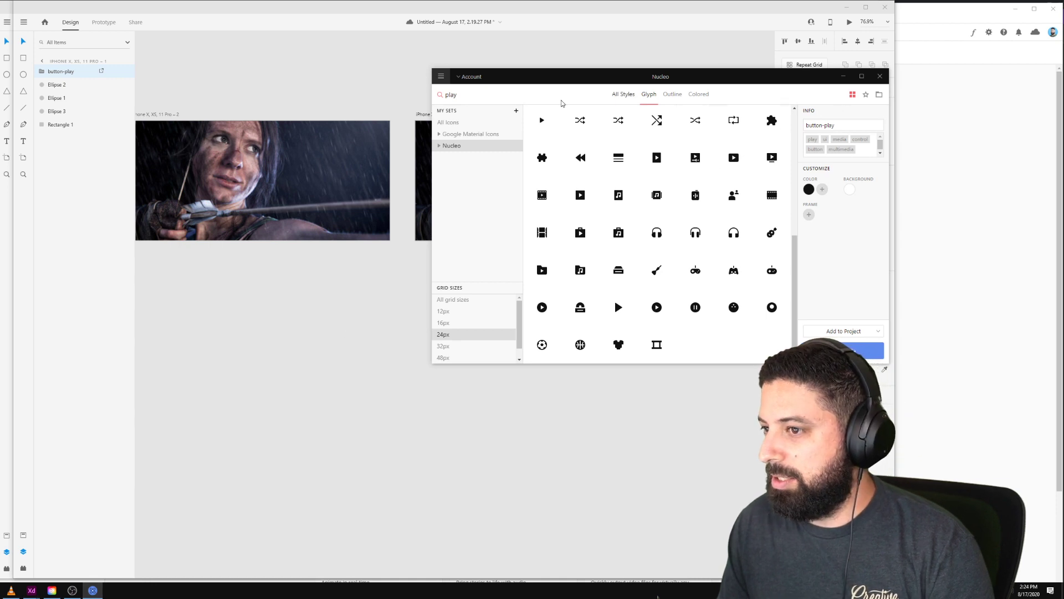
pyautogui.doubleClick(464, 95)
pyautogui.write('pause')
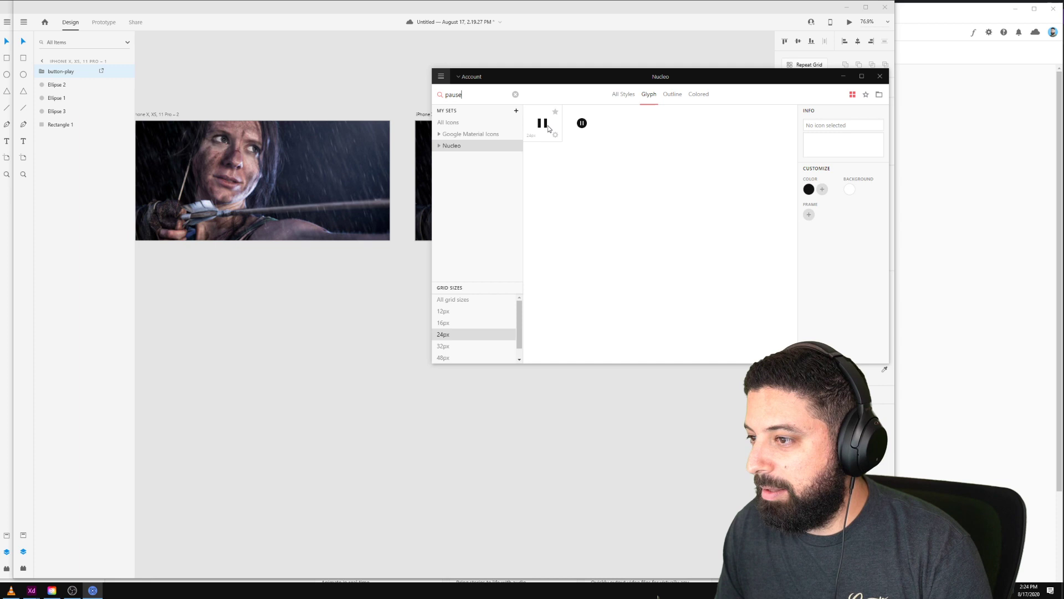
pyautogui.moveTo(546, 124); pyautogui.dragTo(336, 333)
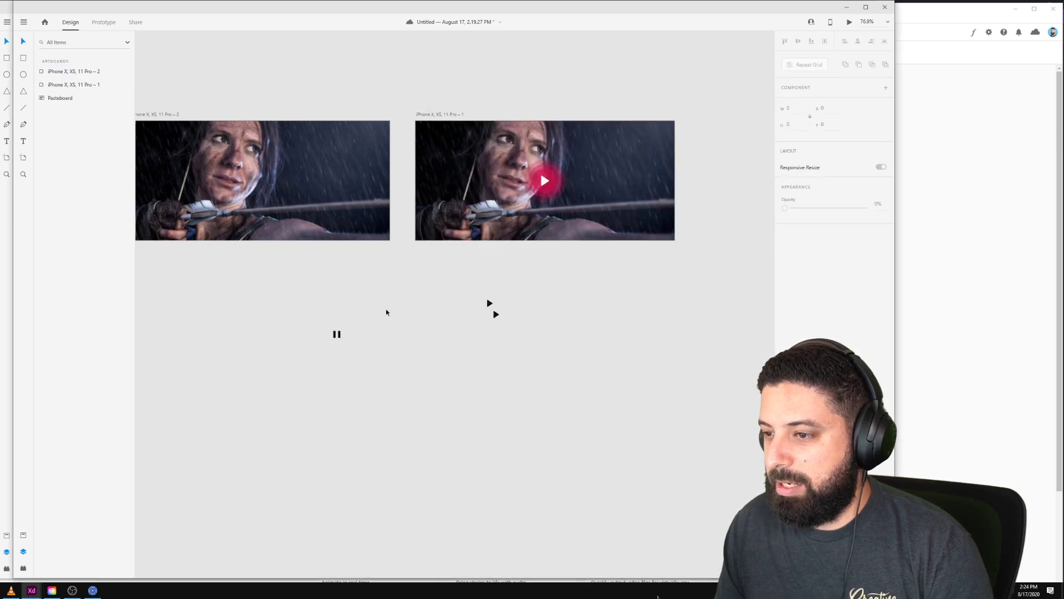
# Step: Replace the play icon inside the red circles with the pause icon from the pasteboard and recolour it white
pyautogui.click(548, 182)
pyautogui.press('Delete')
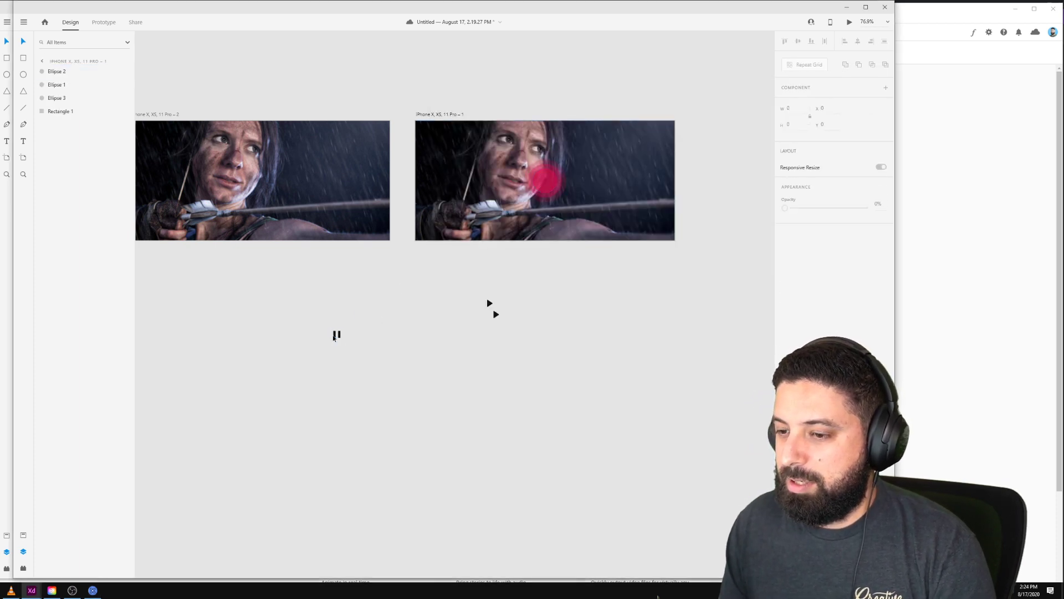
pyautogui.moveTo(336, 334); pyautogui.dragTo(545, 183)
pyautogui.click(798, 349)
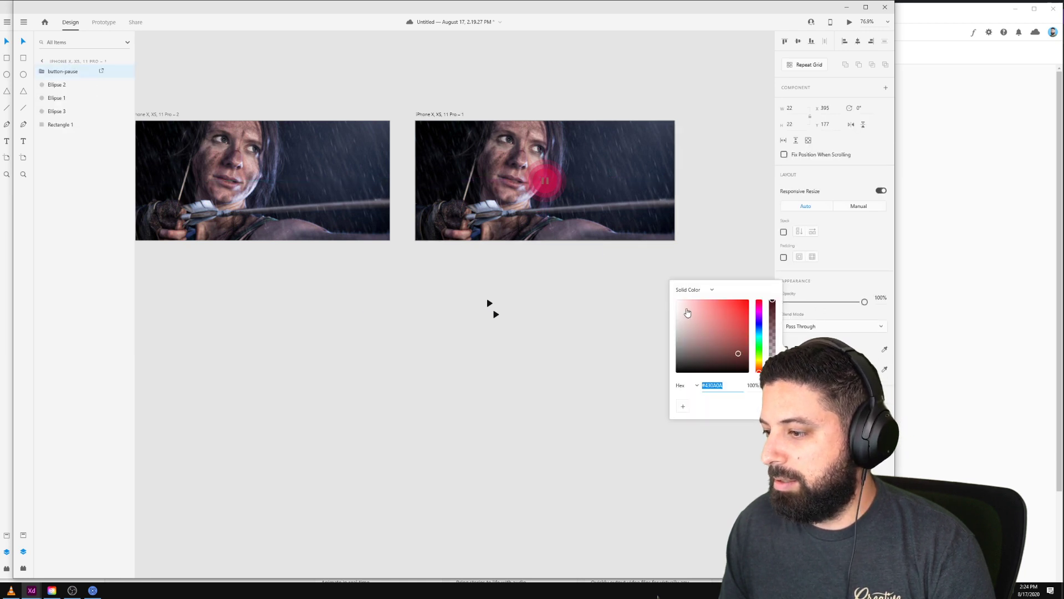
pyautogui.click(686, 161)
# Step: Enlarge the pause icon about its centre to about 32.5 px square inside the red circles
pyautogui.scroll(5, 621, 160)
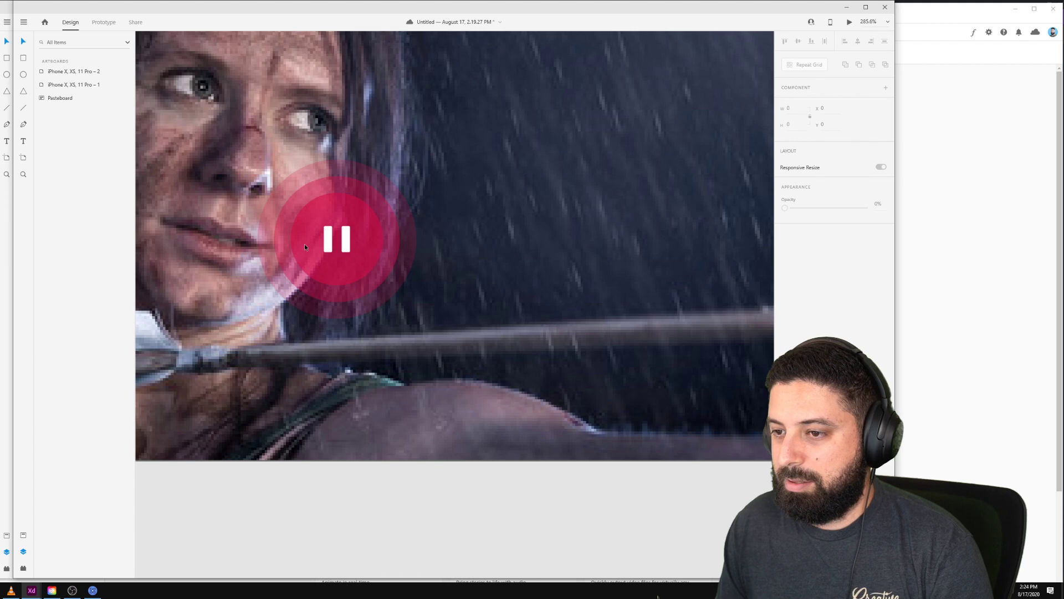
pyautogui.click(336, 238)
pyautogui.moveTo(351, 225); pyautogui.dragTo(358, 216)
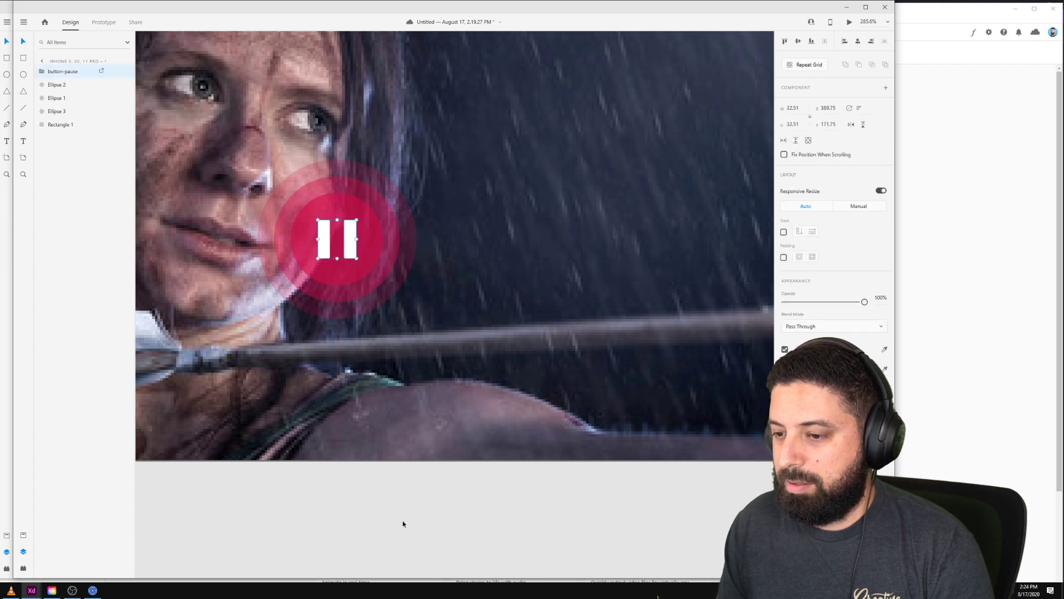
pyautogui.click(399, 516)
pyautogui.hotkey('ctrl', '1')
pyautogui.hotkey('ctrl', '0')
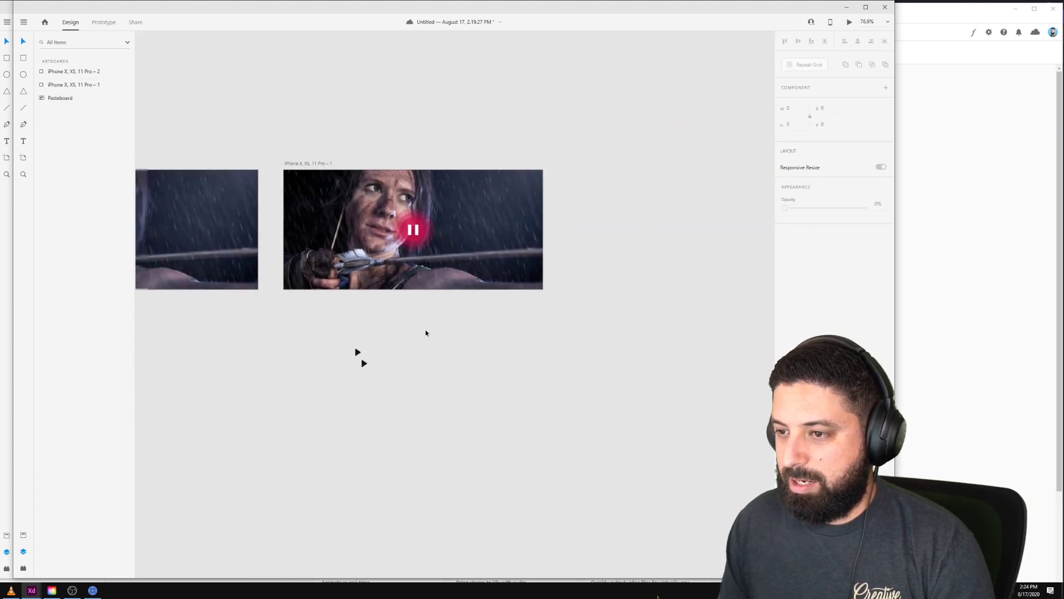
# Step: Draw a 714 × 10 px bar along the artboard's lower edge, remove its border and set its corner radius to 100
pyautogui.press('r')
pyautogui.moveTo(297, 279); pyautogui.dragTo(525, 283)
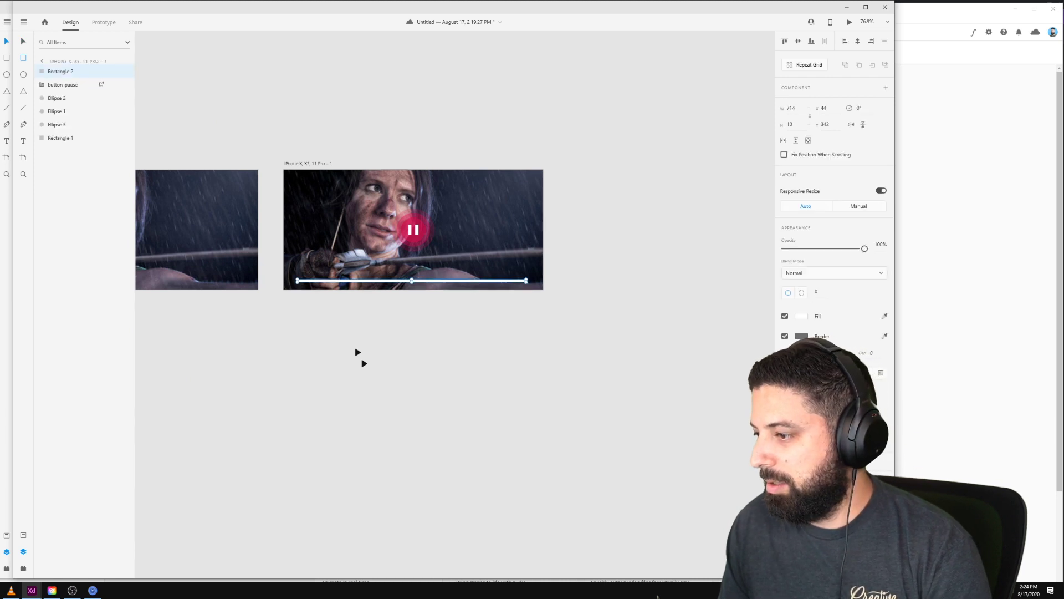
pyautogui.click(784, 336)
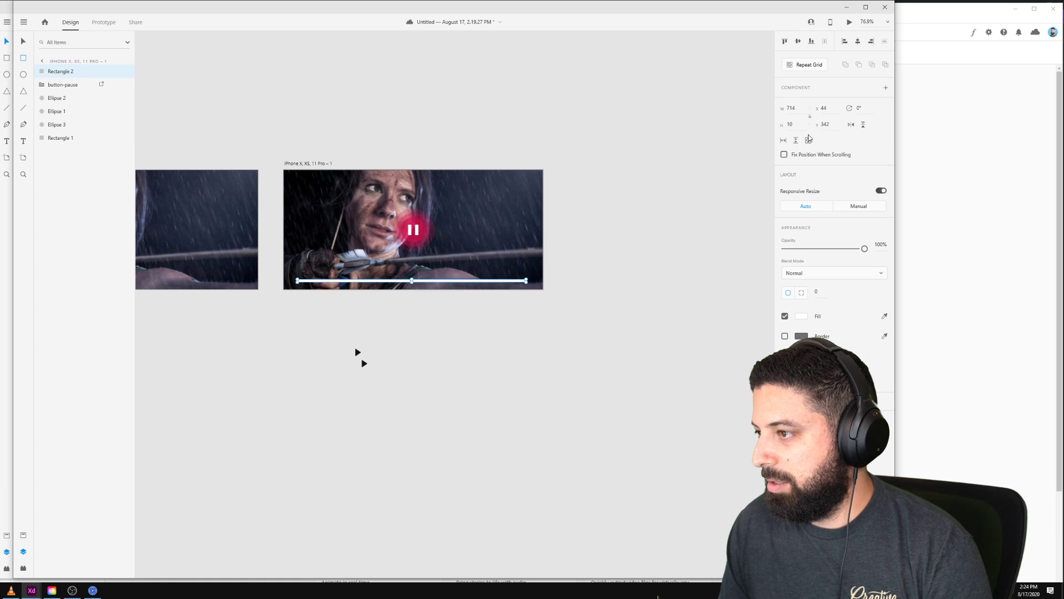
pyautogui.click(828, 292)
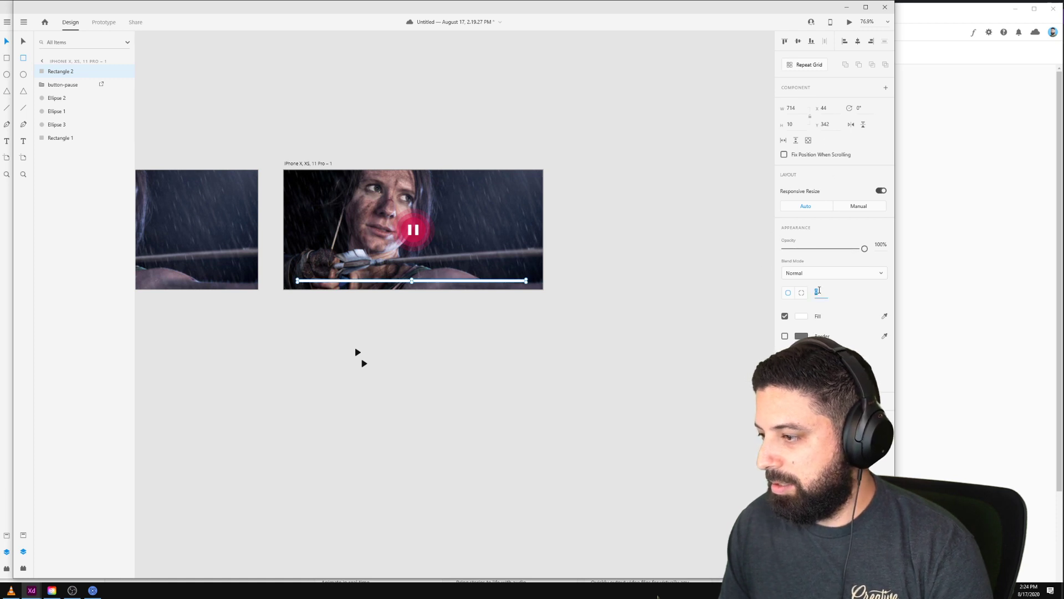
pyautogui.write('100')
pyautogui.press('Return')
pyautogui.hotkey('ctrl', '1')
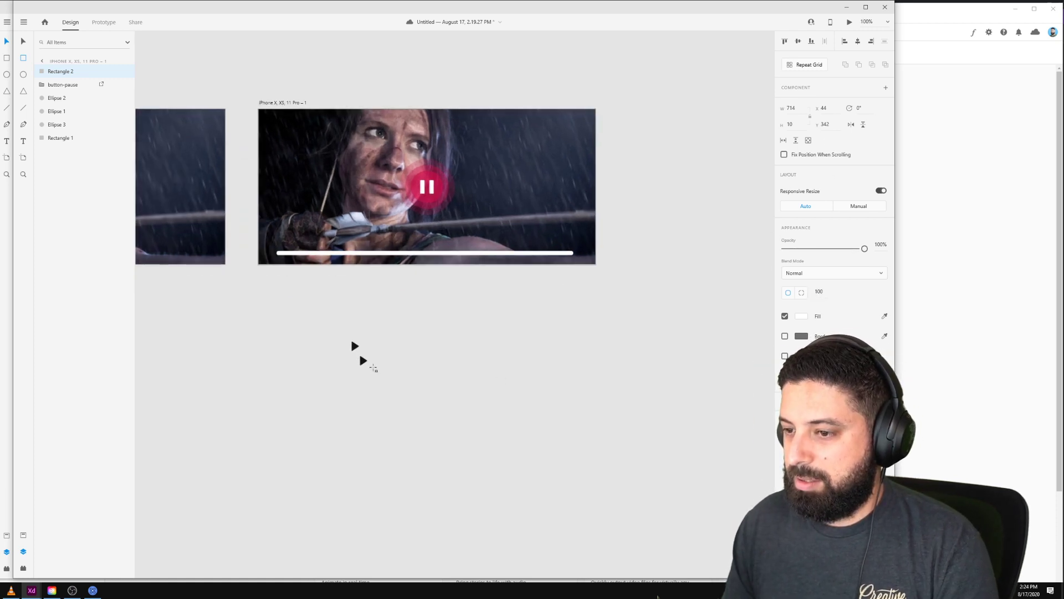
# Step: Duplicate the white bar in place and lower the opacity of the underlying bar to 20%
pyautogui.hotkey('ctrl', 'd')
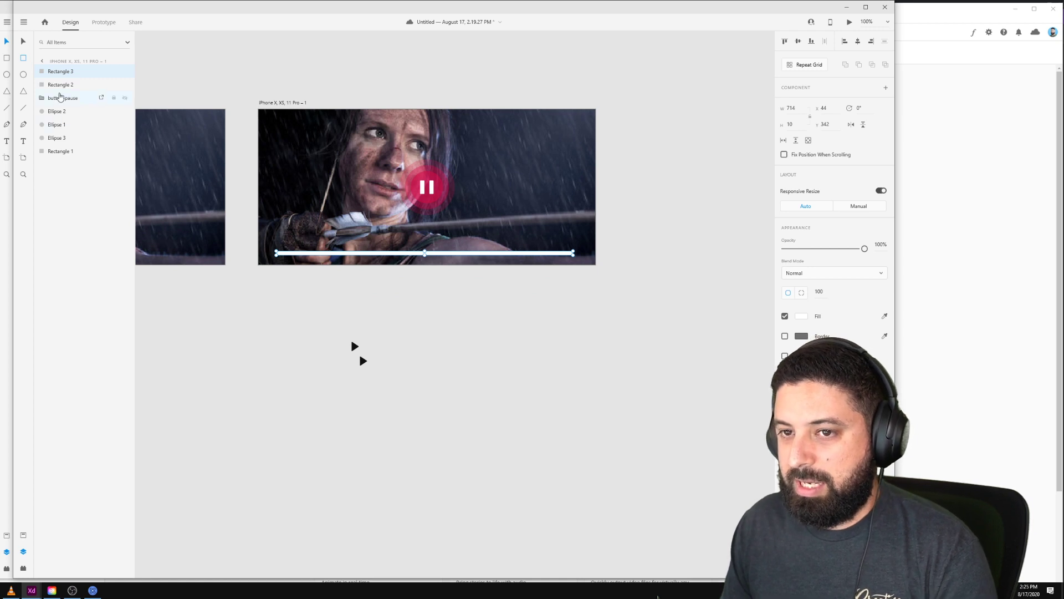
pyautogui.click(59, 85)
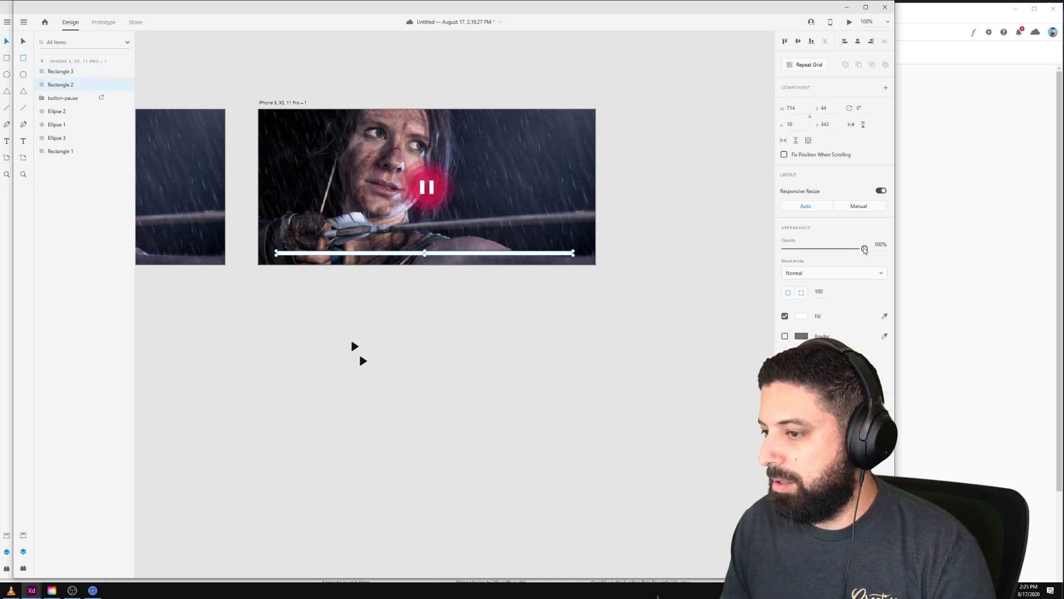
pyautogui.moveTo(864, 249); pyautogui.dragTo(800, 255)
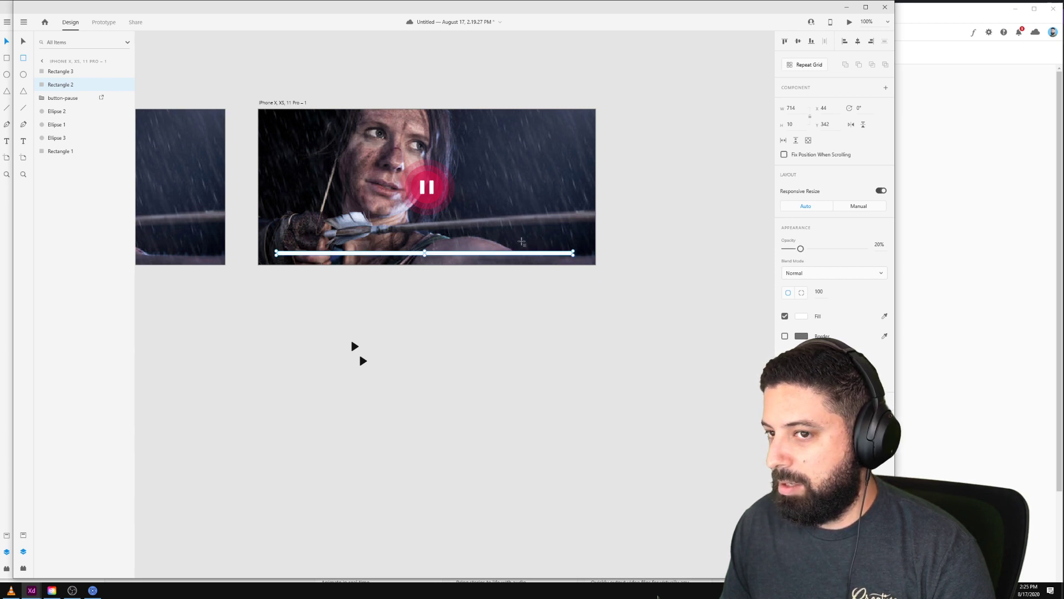
# Step: Shorten the upper bar to 190 px from its right end and give it the crimson red fill of the circles
pyautogui.click(57, 75)
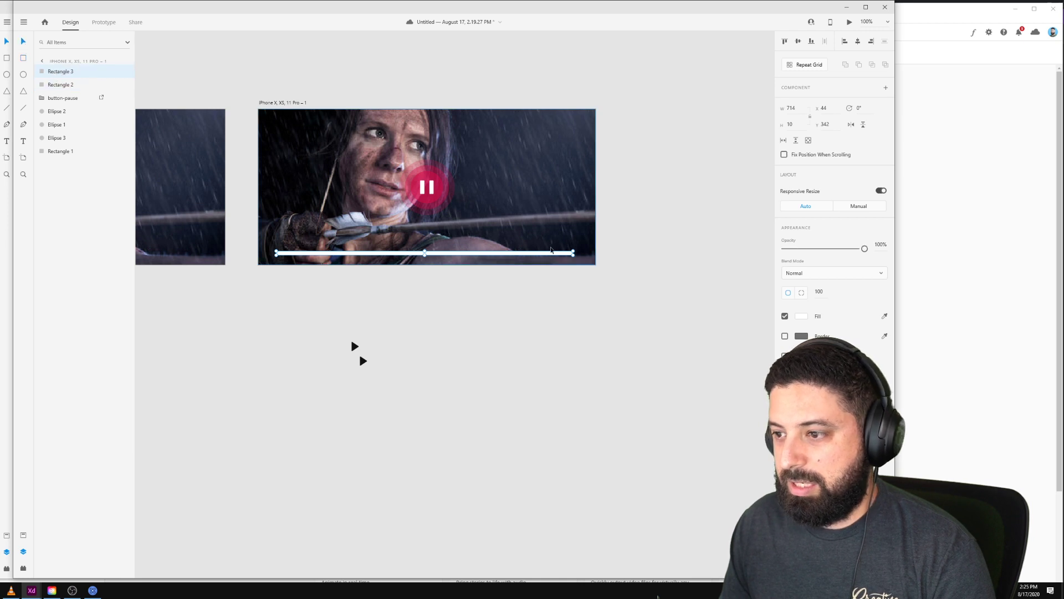
pyautogui.scroll(5, 574, 254)
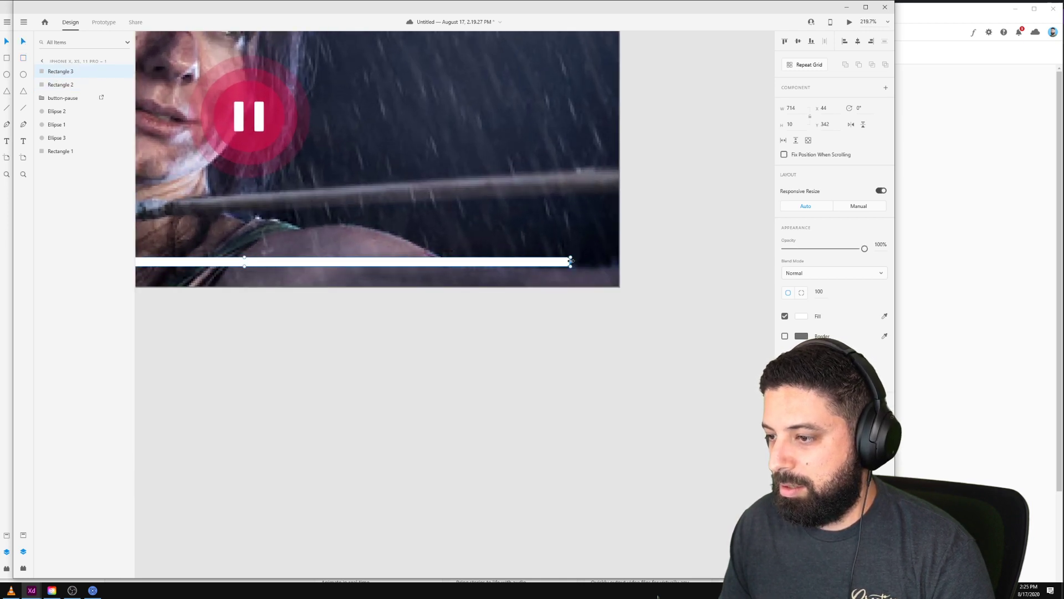
pyautogui.moveTo(571, 260); pyautogui.dragTo(367, 260)
pyautogui.scroll(-5, 327, 296)
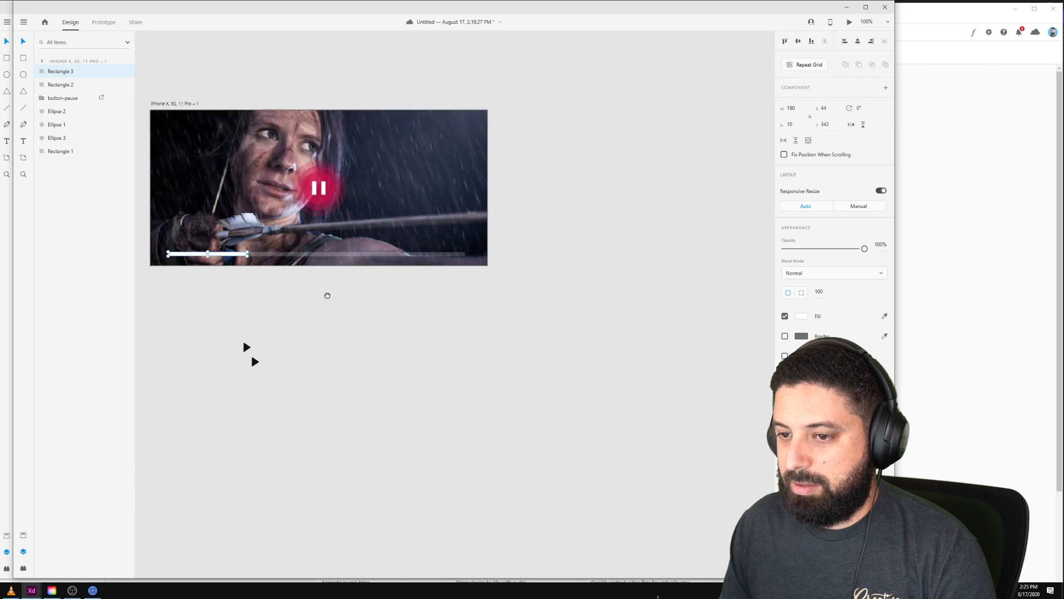
pyautogui.moveTo(327, 296); pyautogui.dragTo(448, 295)
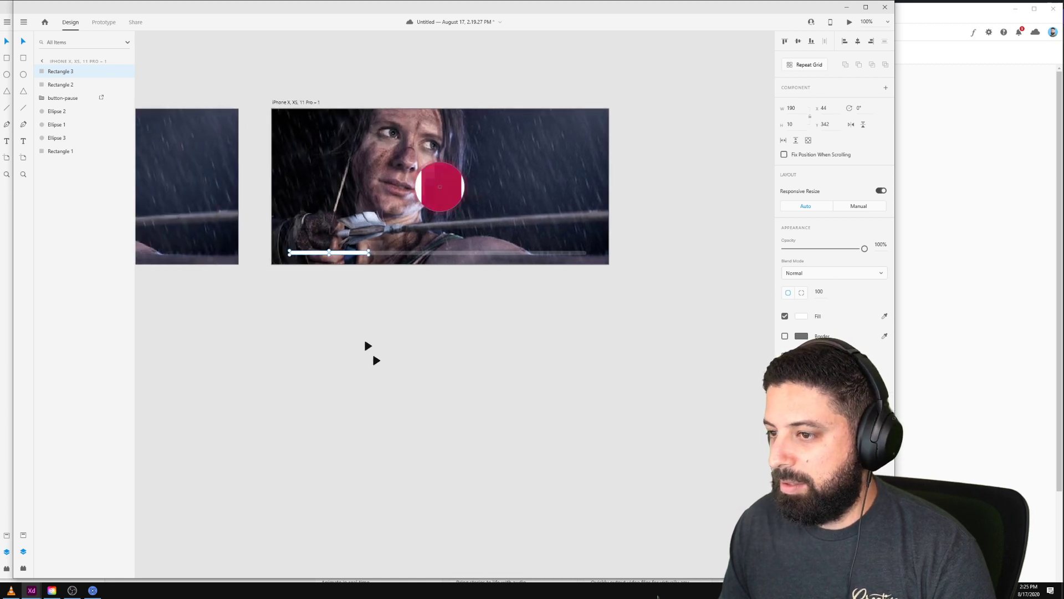
pyautogui.hotkey('ctrl', 'shift', 'v')
pyautogui.click(507, 323)
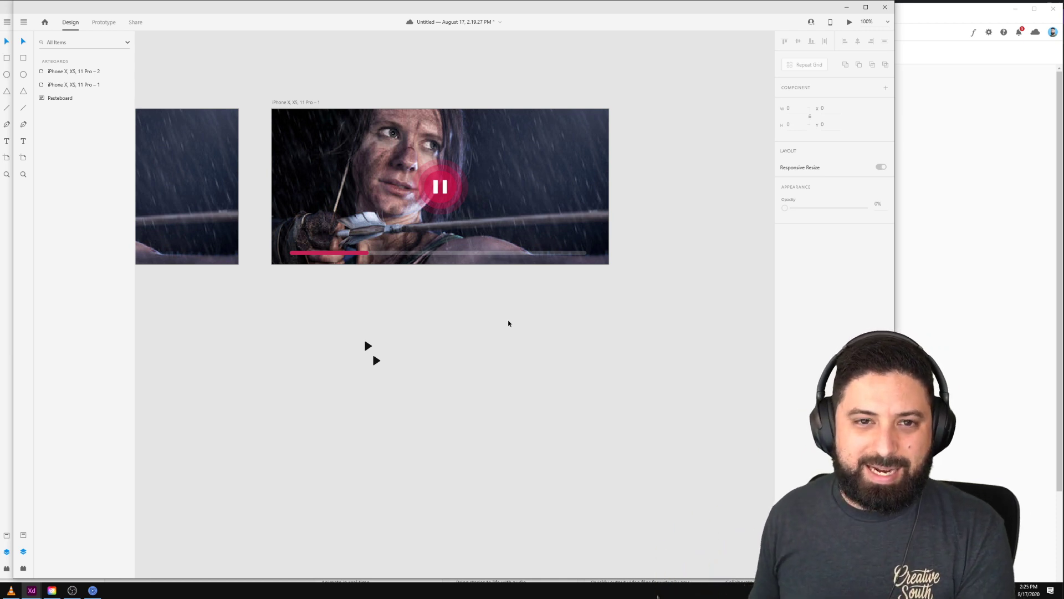
# Step: Shift the left ends of both progress bars inward together to make room for an icon beside them
pyautogui.click(357, 258)
pyautogui.keyDown('shift'); pyautogui.click(288, 252); pyautogui.keyUp('shift')
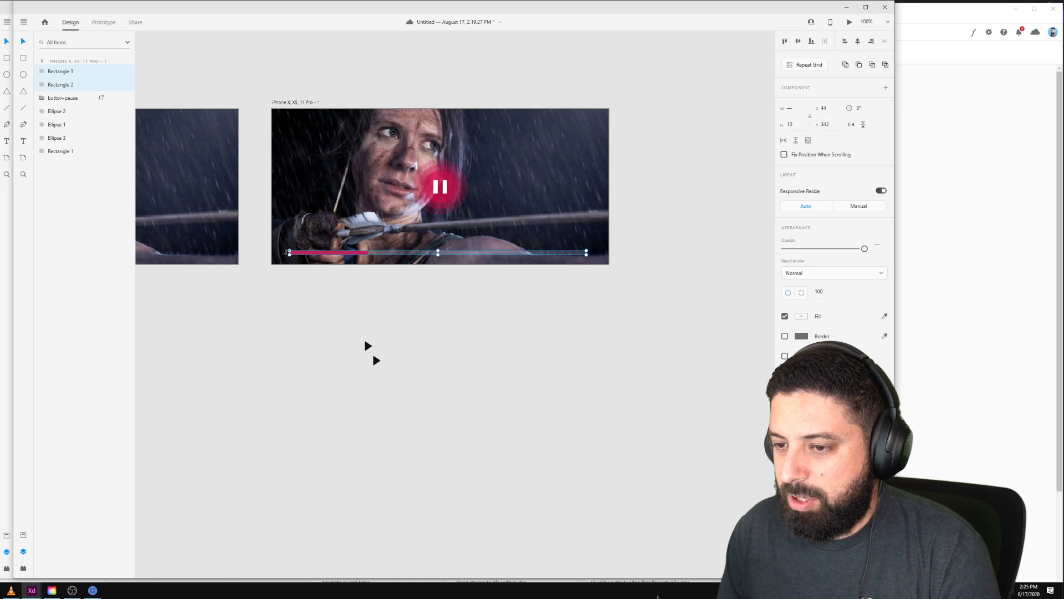
pyautogui.scroll(3, 289, 254)
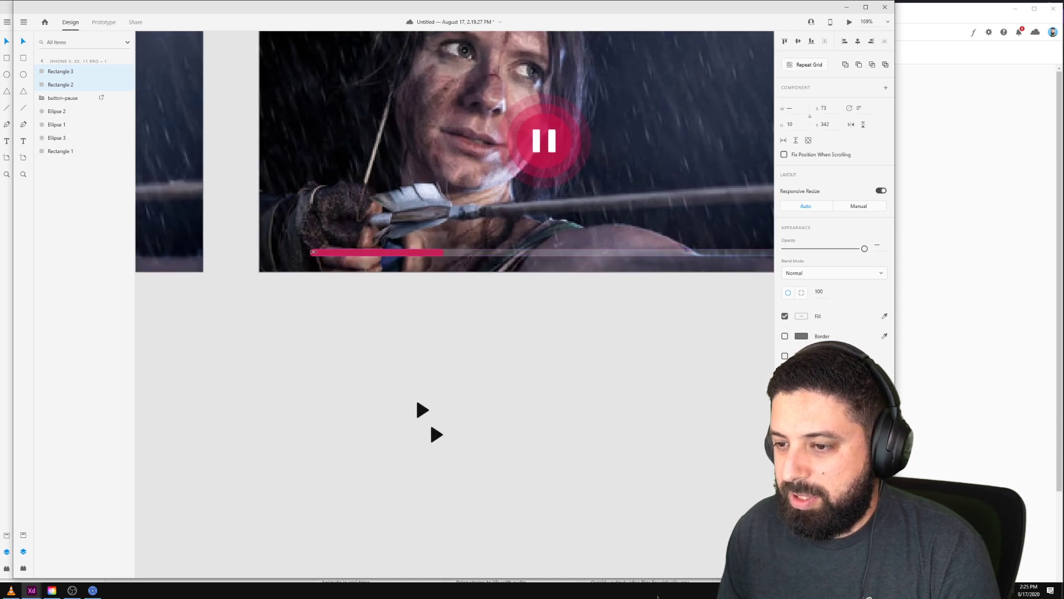
pyautogui.click(452, 402)
# Step: Delete one spare play icon from the pasteboard and place a pause icon copy of about 16 px left of the progress bar
pyautogui.moveTo(422, 413); pyautogui.dragTo(302, 247)
pyautogui.press('Delete')
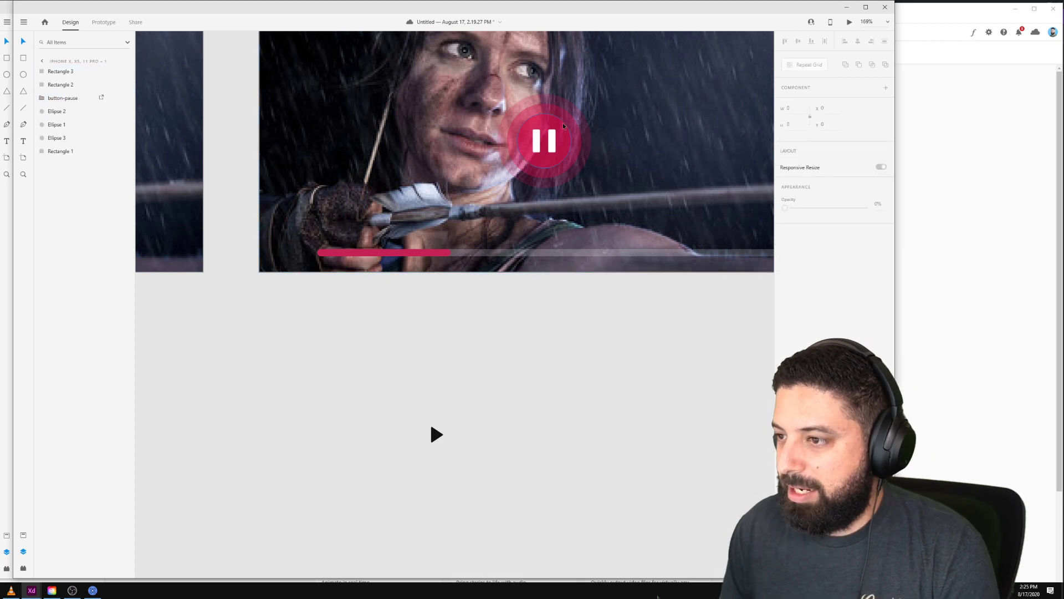
pyautogui.moveTo(541, 144); pyautogui.dragTo(307, 252)
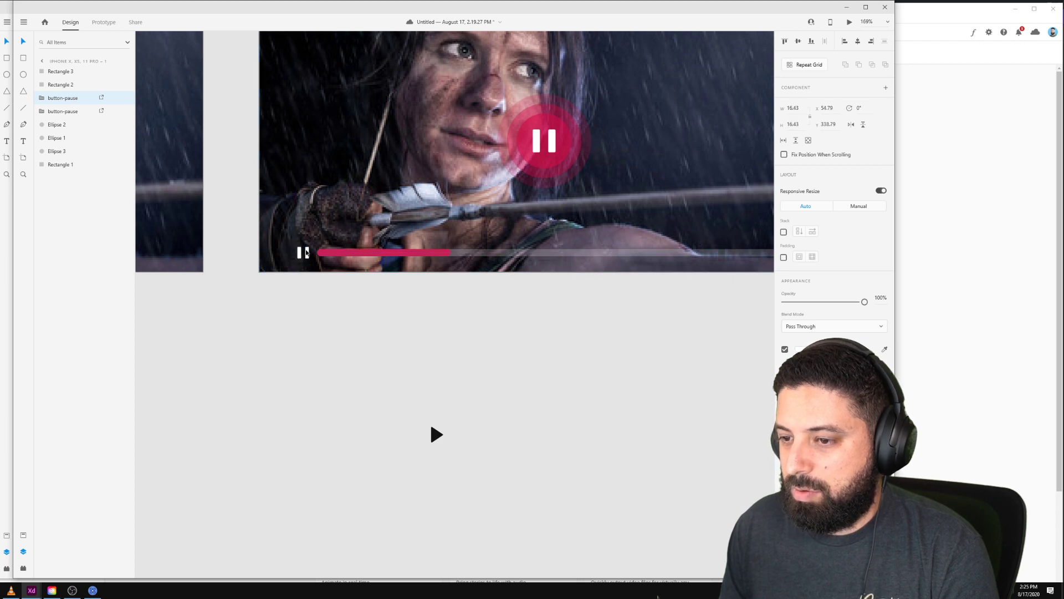
pyautogui.click(342, 335)
pyautogui.scroll(-4, 342, 334)
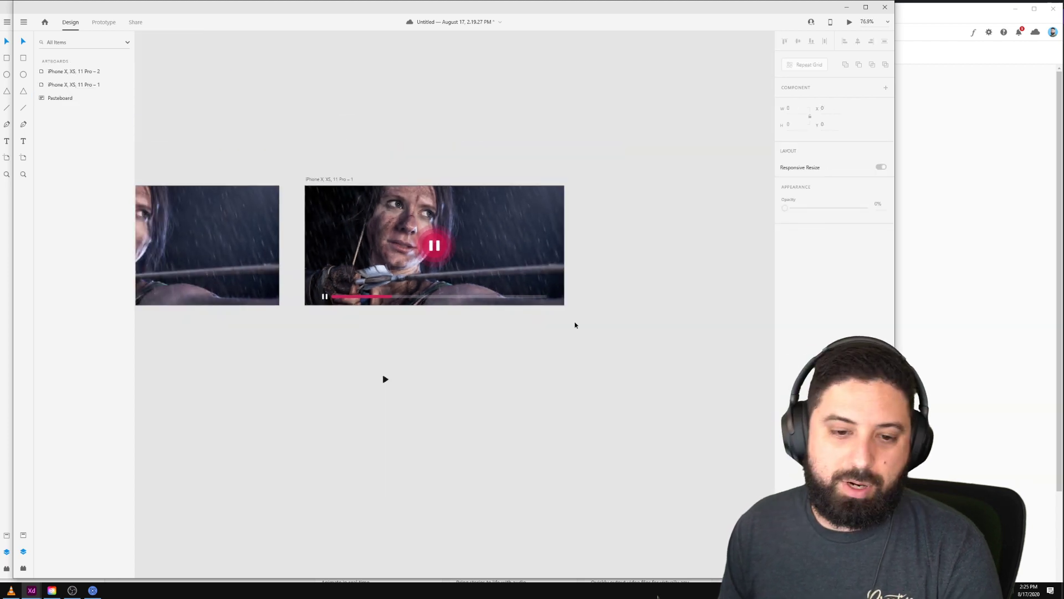
# Step: Link the artboard without controls to the artboard with controls using a Tap trigger and an Auto-Animate action
pyautogui.moveTo(310, 145); pyautogui.dragTo(453, 115)
pyautogui.click(200, 150)
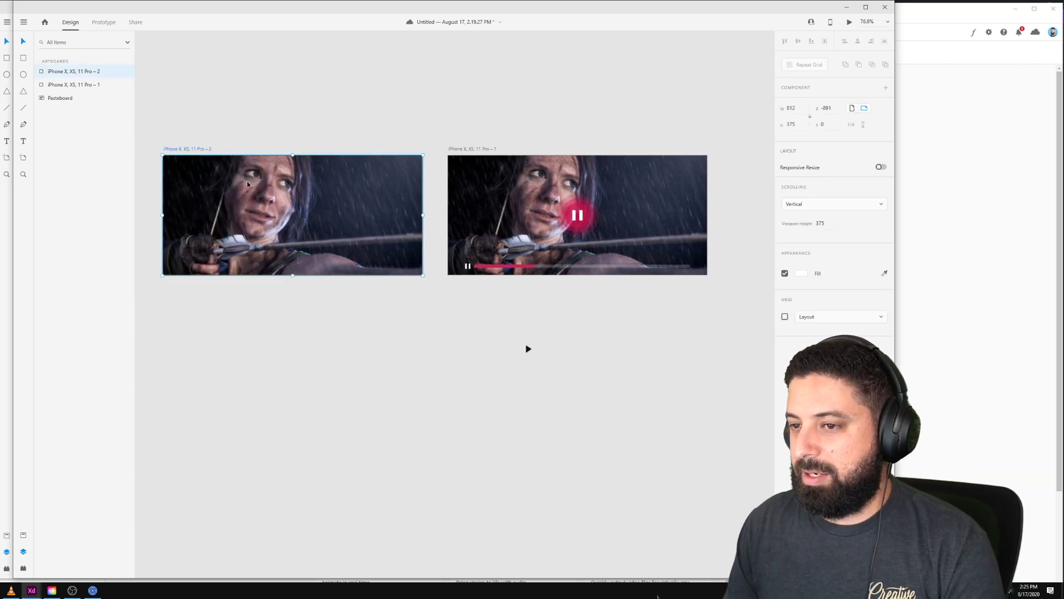
pyautogui.click(103, 22)
pyautogui.moveTo(423, 207); pyautogui.dragTo(530, 230)
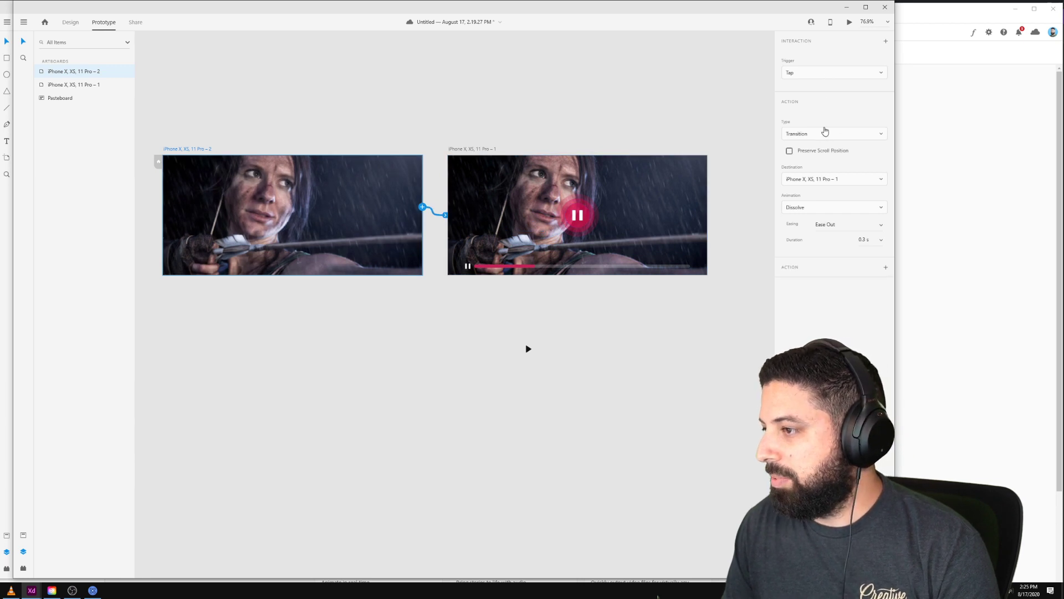
pyautogui.click(834, 73)
pyautogui.click(834, 73)
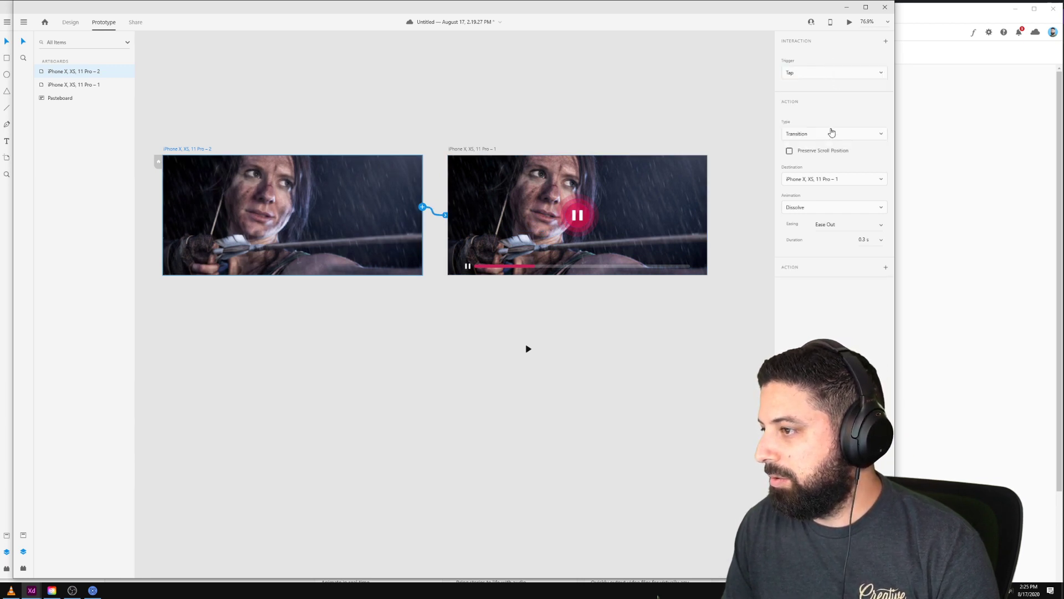
pyautogui.click(831, 133)
pyautogui.click(827, 161)
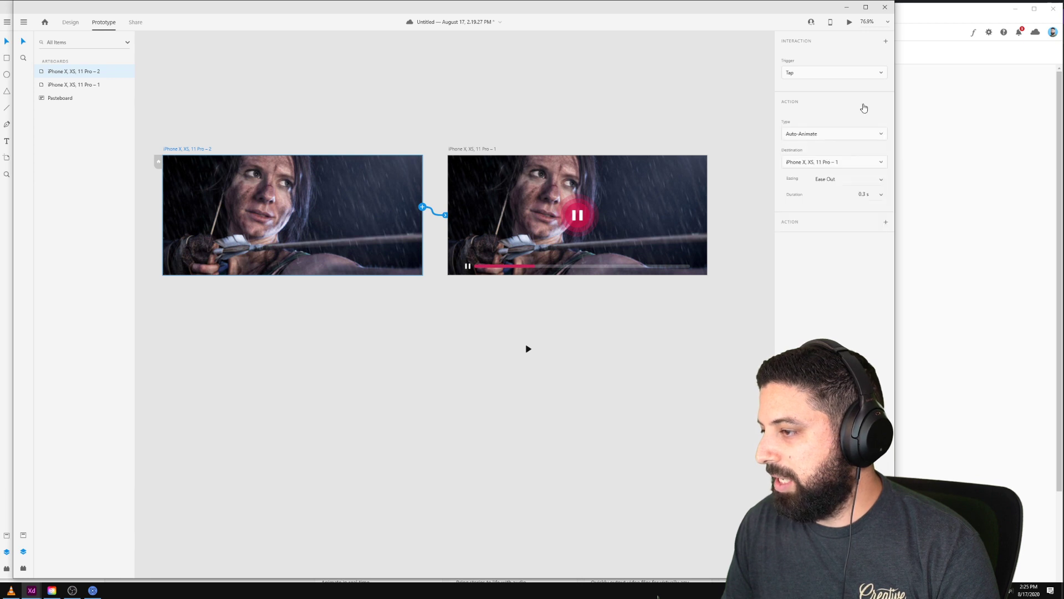
# Step: Preview the prototype from the artboard without controls and test the tap transition to the player controls
pyautogui.click(194, 144)
pyautogui.click(193, 146)
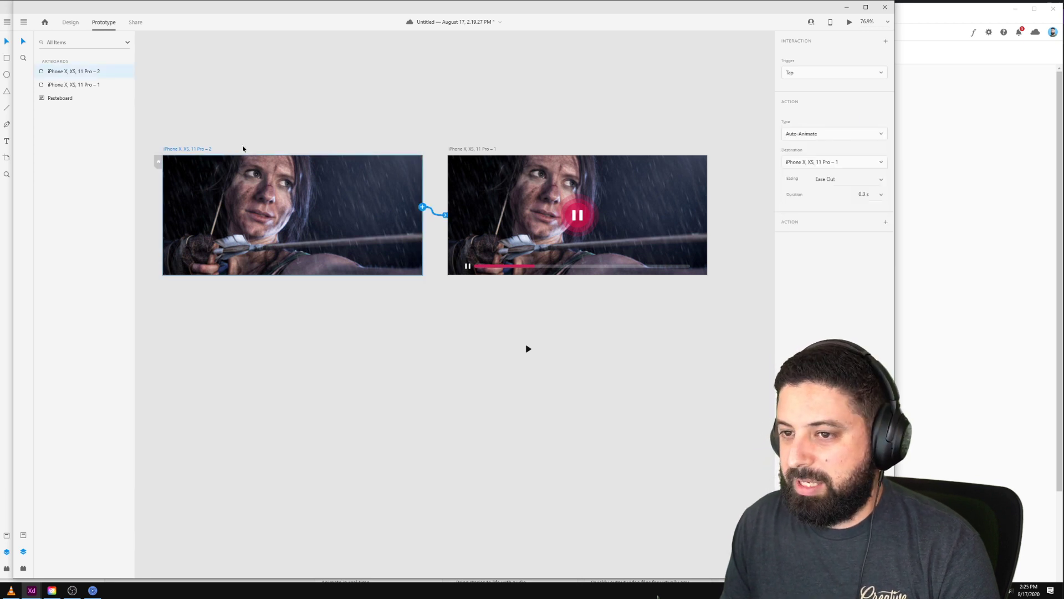
pyautogui.click(849, 22)
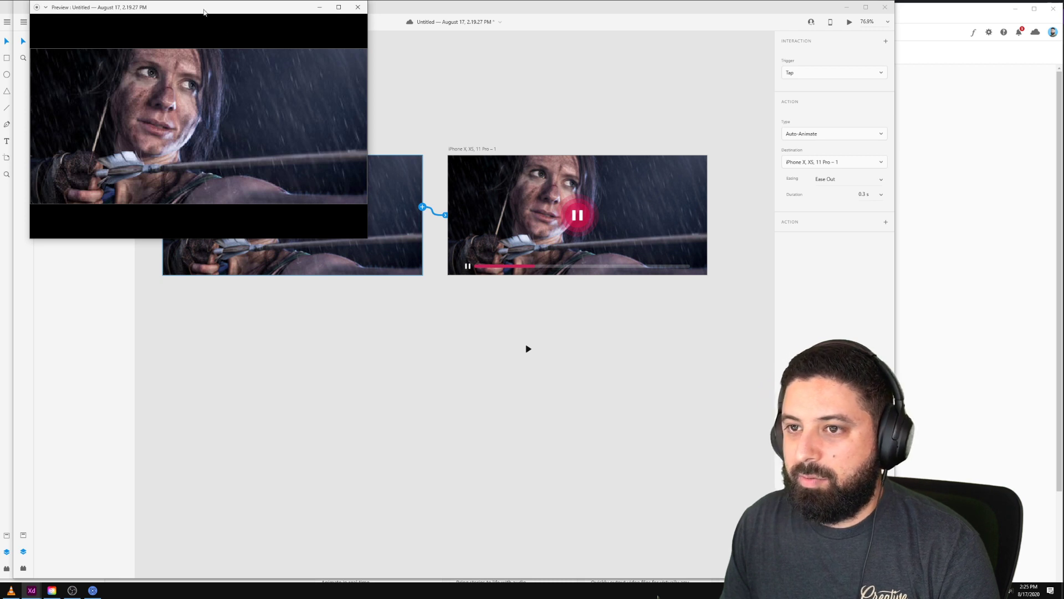
pyautogui.moveTo(203, 11); pyautogui.dragTo(376, 56)
pyautogui.moveTo(388, 189)
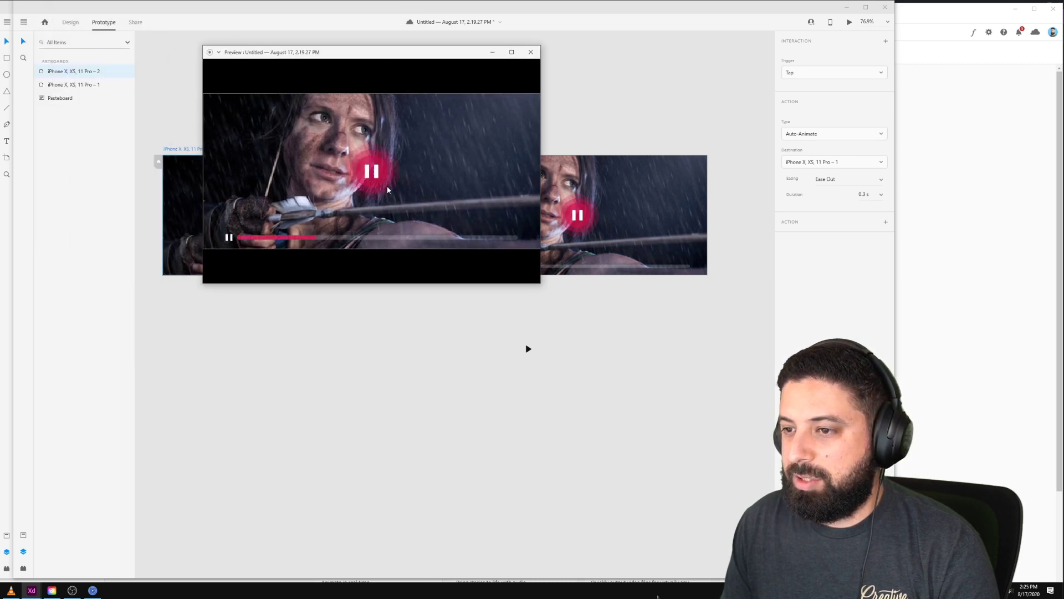